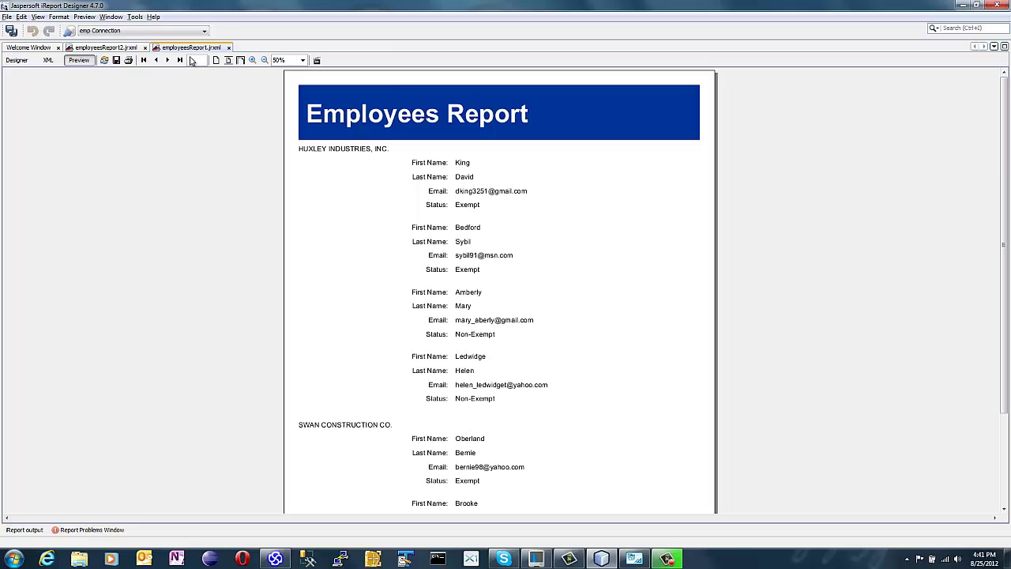
Switch from the finished report preview to the employeesReport2.jrxml design view
left_click(120, 49)
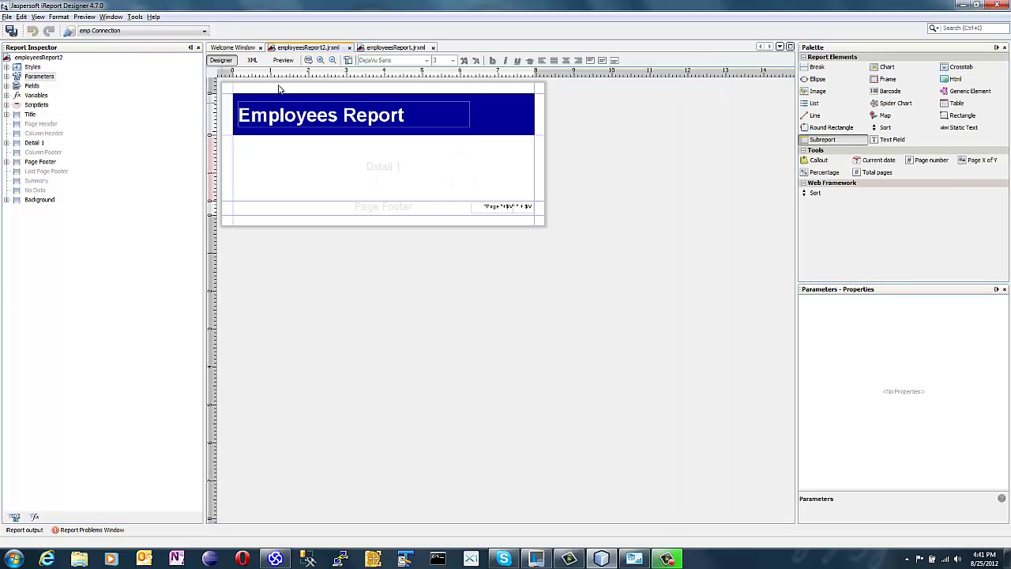
left_click(308, 61)
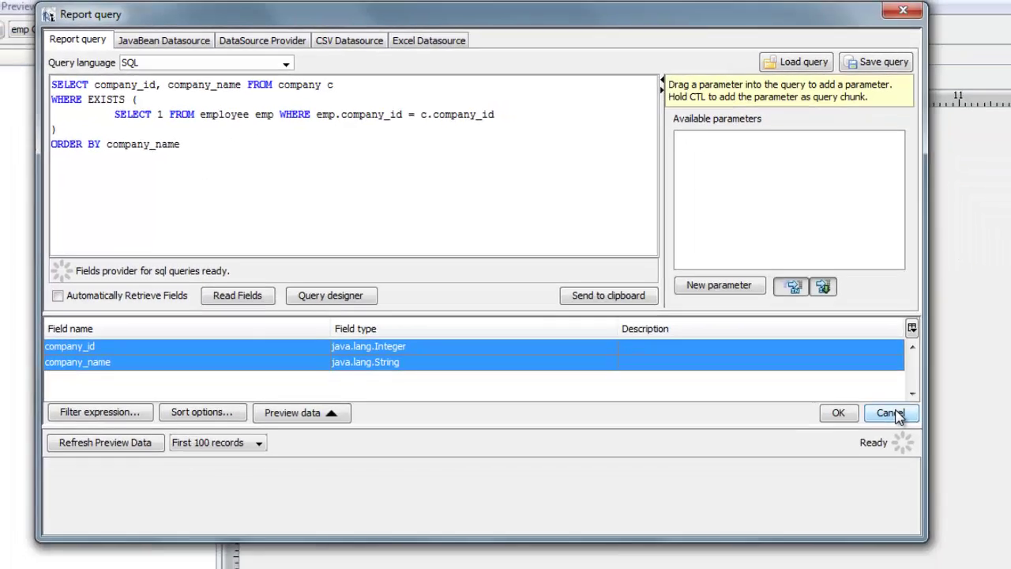
left_click(978, 459)
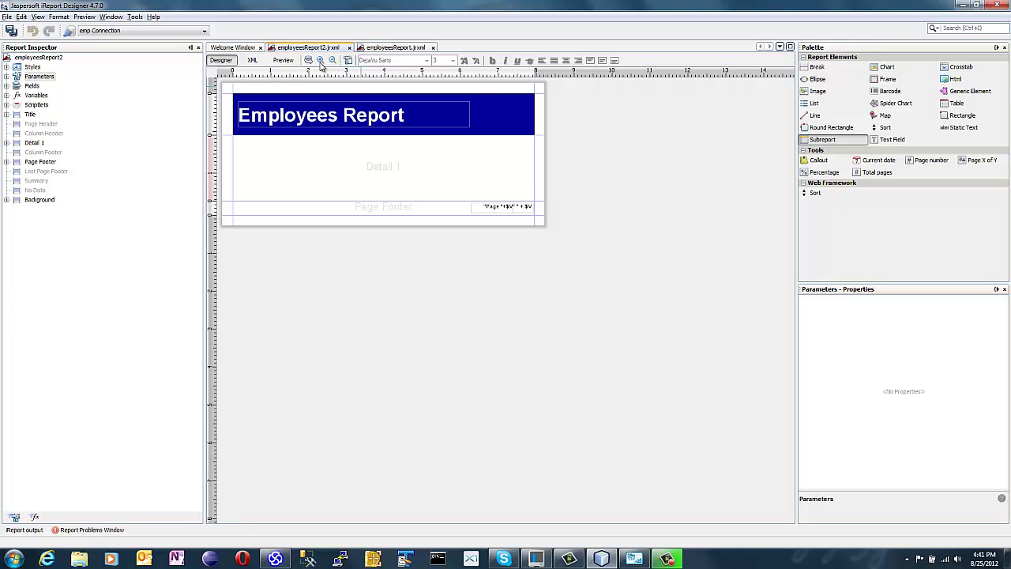
Drop a subreport into Detail 1 as a new report using the Blank Letter layout
left_click(827, 142)
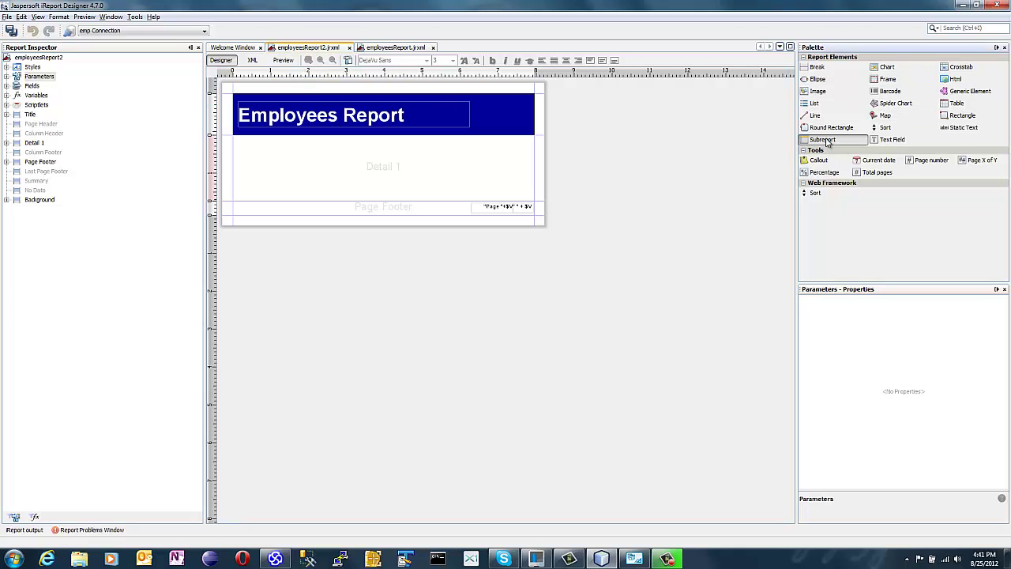
left_click_drag(827, 142, 384, 166)
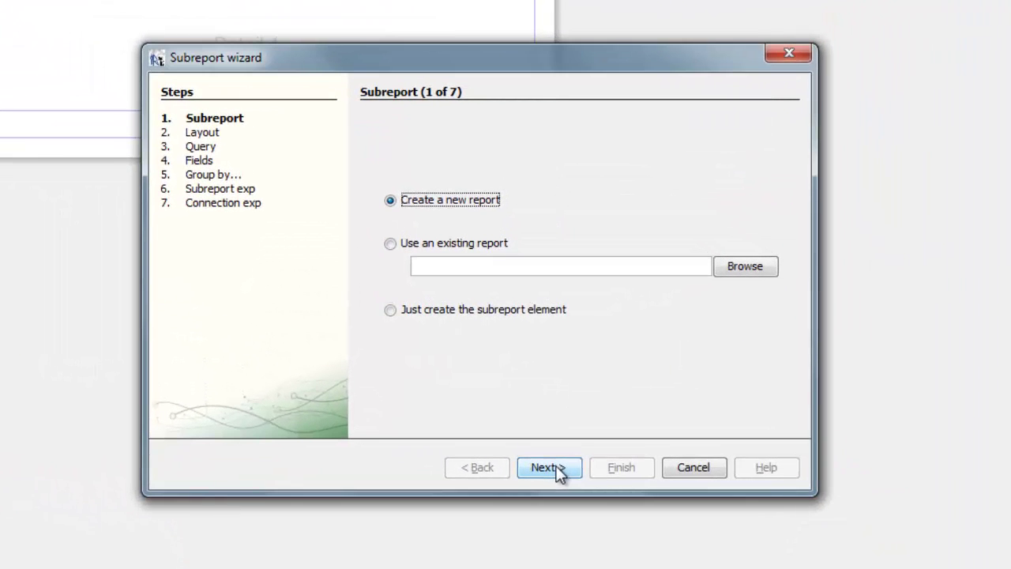
left_click(559, 471)
left_click(741, 214)
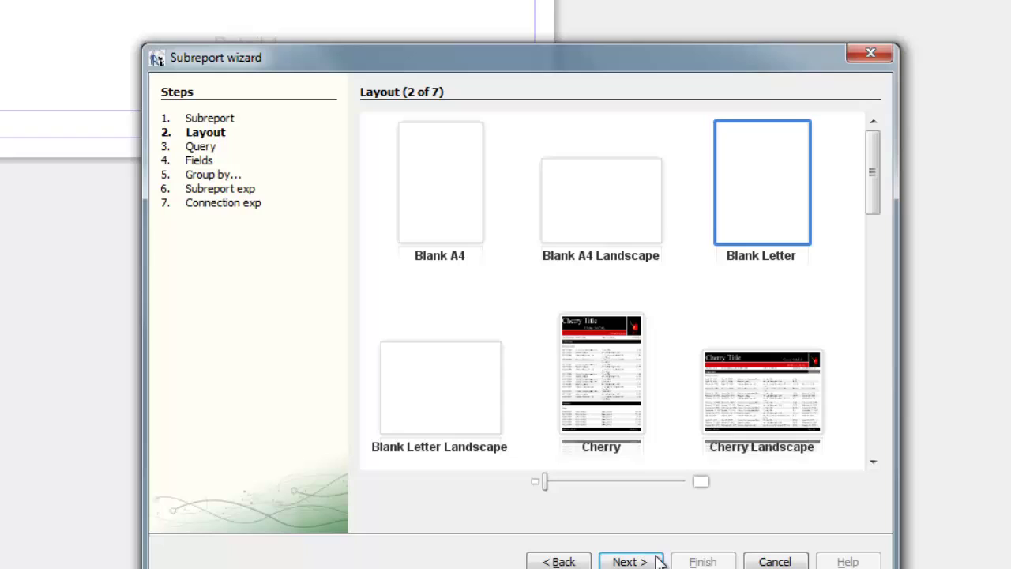
left_click(642, 560)
Paste the employee query and delete its WHERE company_id line
left_click(519, 288)
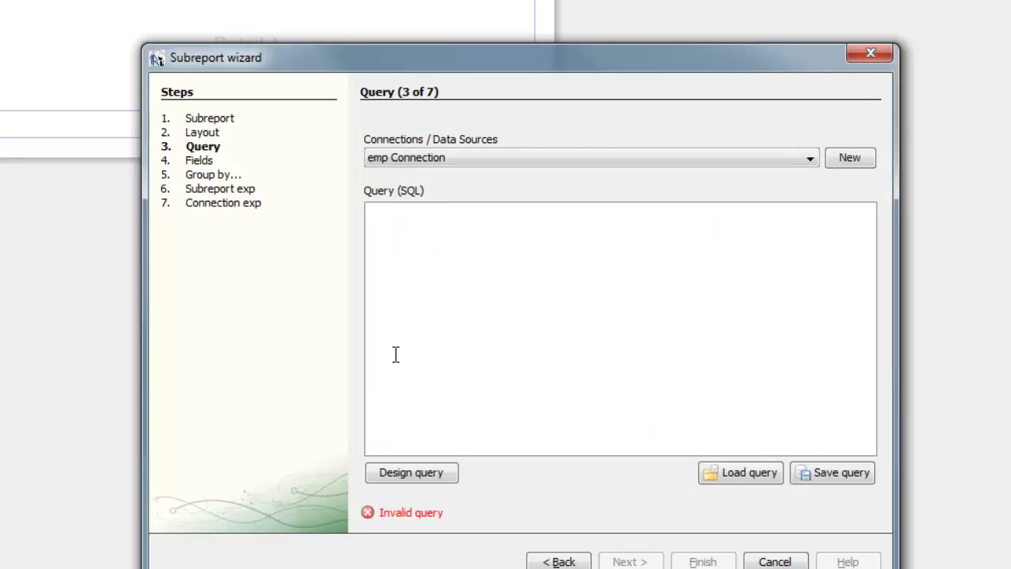
type("SELECT company_id, email, first_name, last_name, employee_status_id FROM employee WHERE company_id = $P{company_id}")
left_click(469, 227)
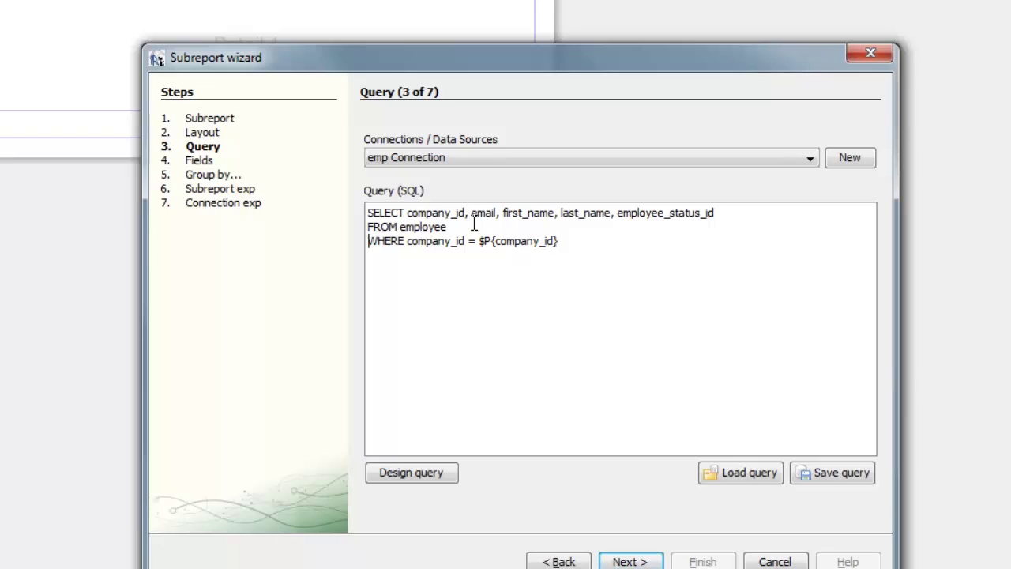
key("shift+End")
key("Delete")
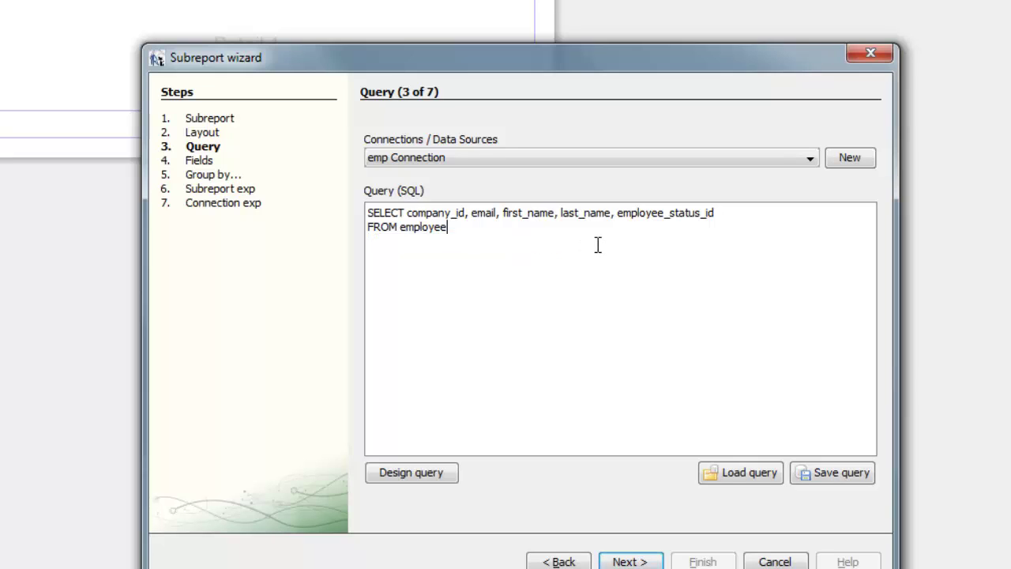
Add all five employee fields and group the subreport by company_id
left_click(641, 562)
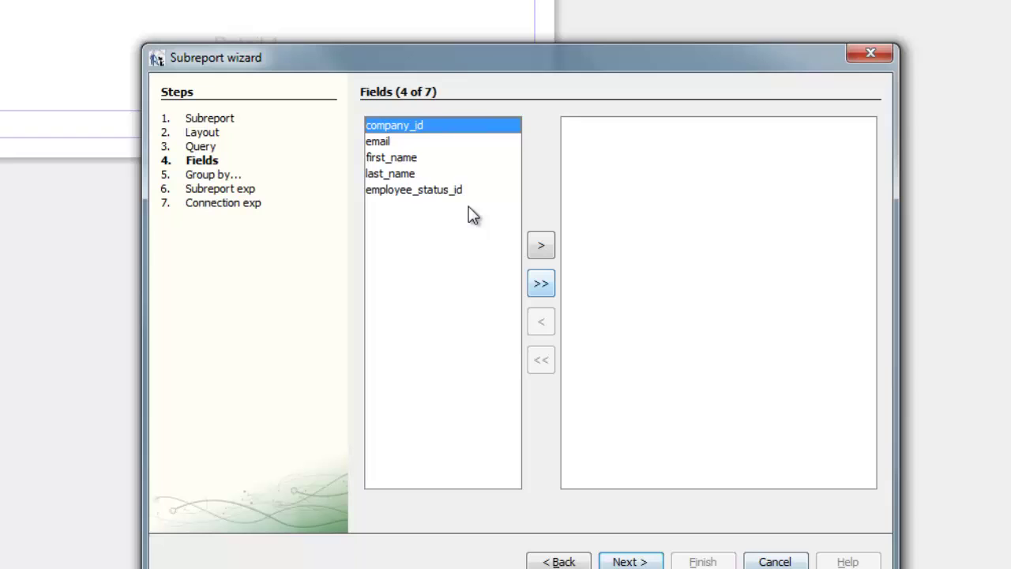
left_click(541, 283)
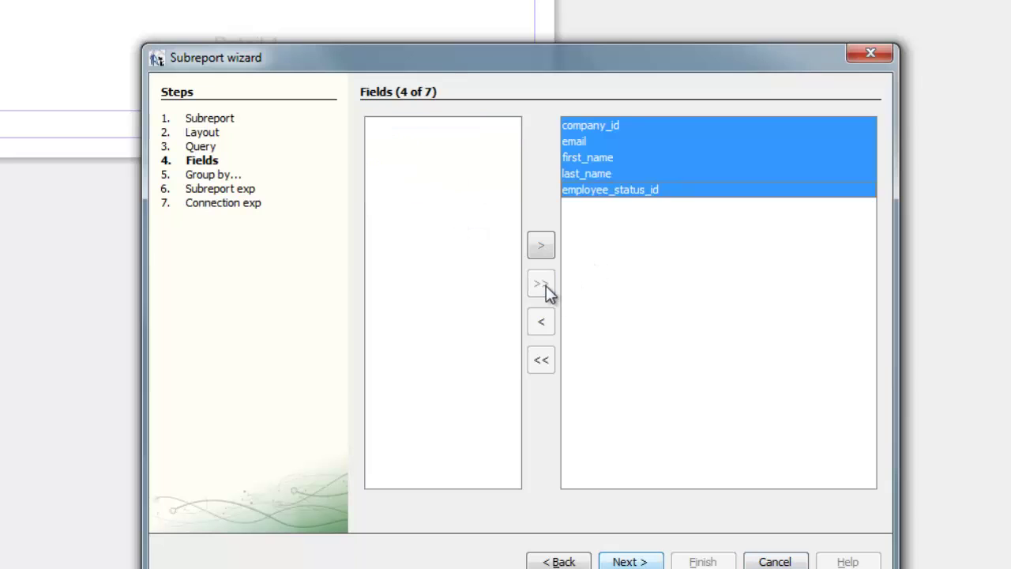
left_click(642, 562)
left_click(544, 244)
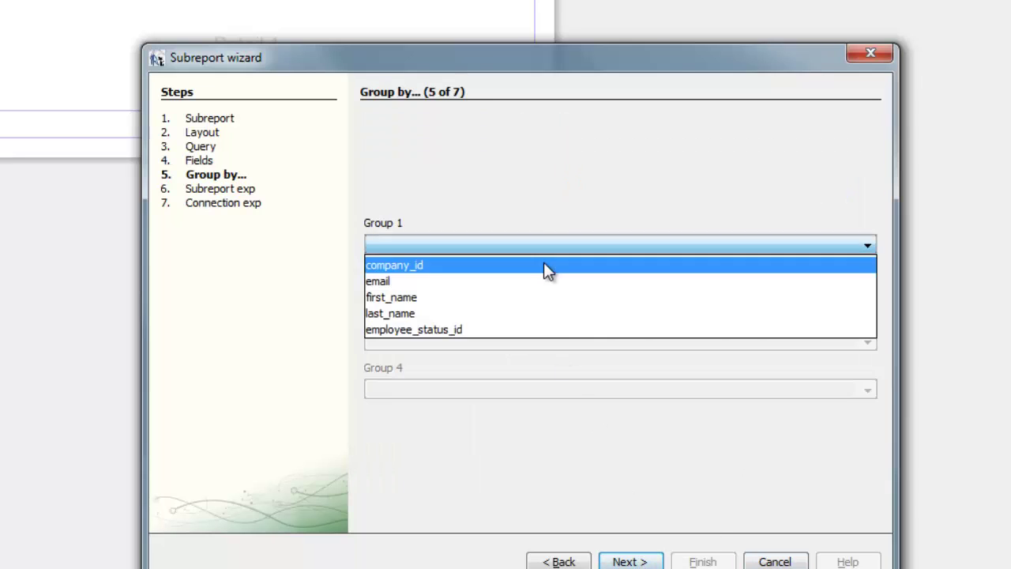
left_click(545, 265)
Name the subreport employeeSubreport2 and finish the wizard
left_click(634, 562)
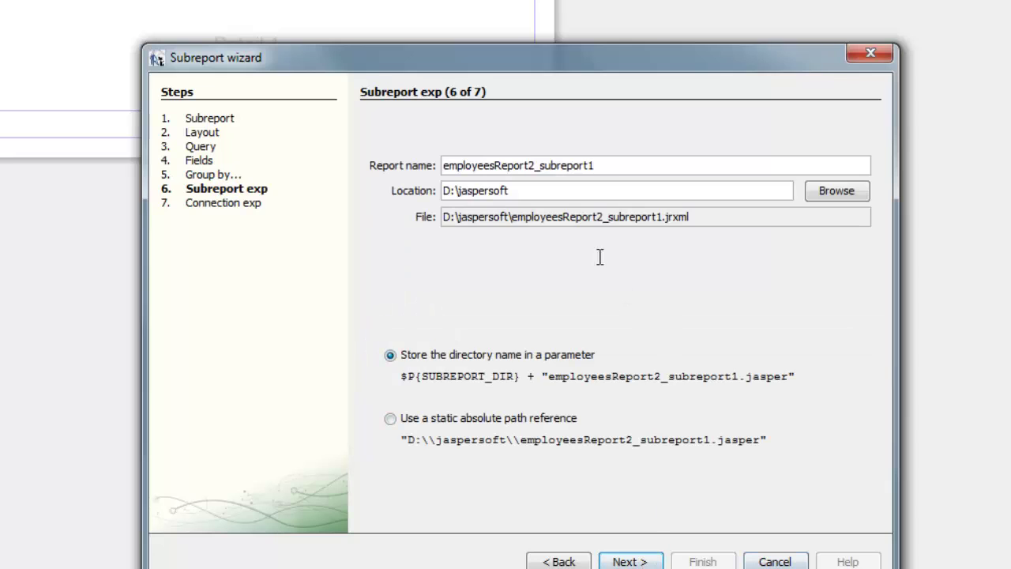
left_click_drag(635, 169, 368, 169)
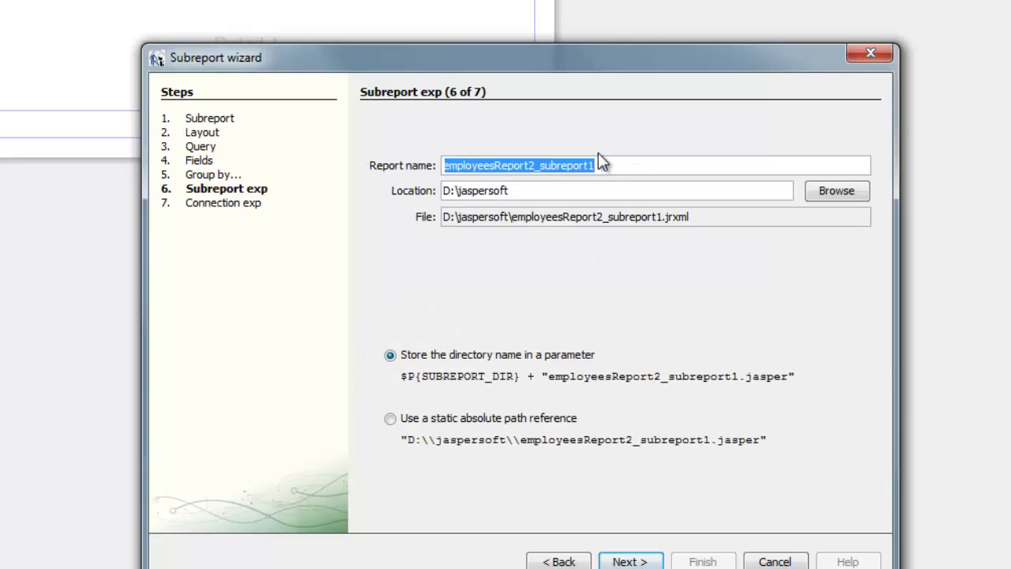
type("e")
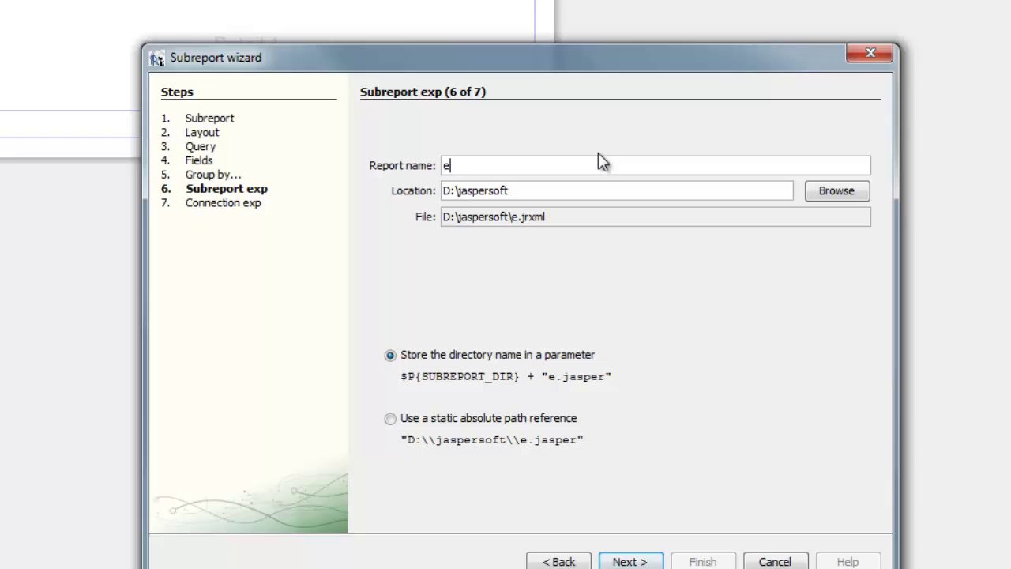
type("mployee")
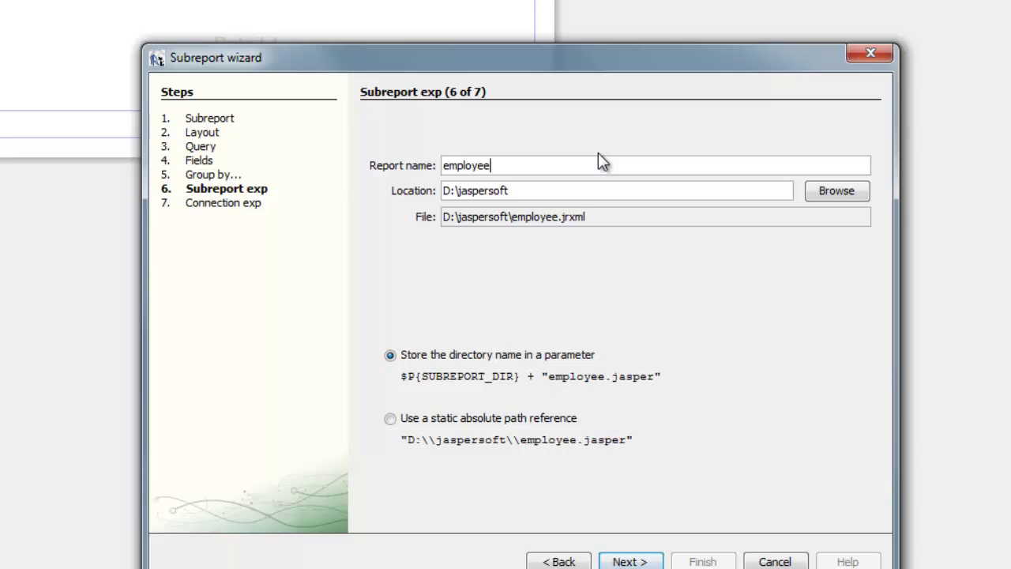
type("Subreport2")
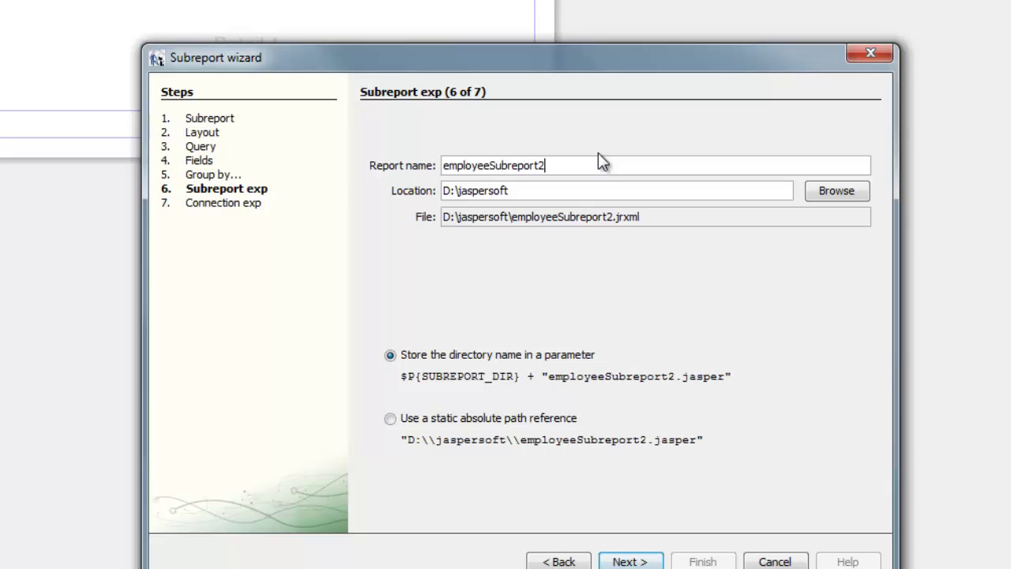
left_click(632, 562)
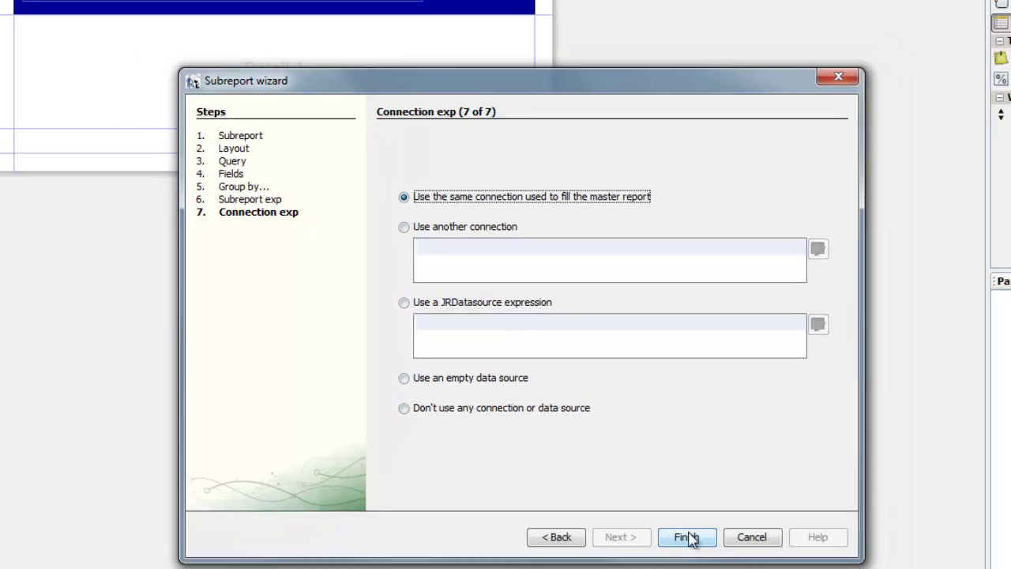
left_click(700, 560)
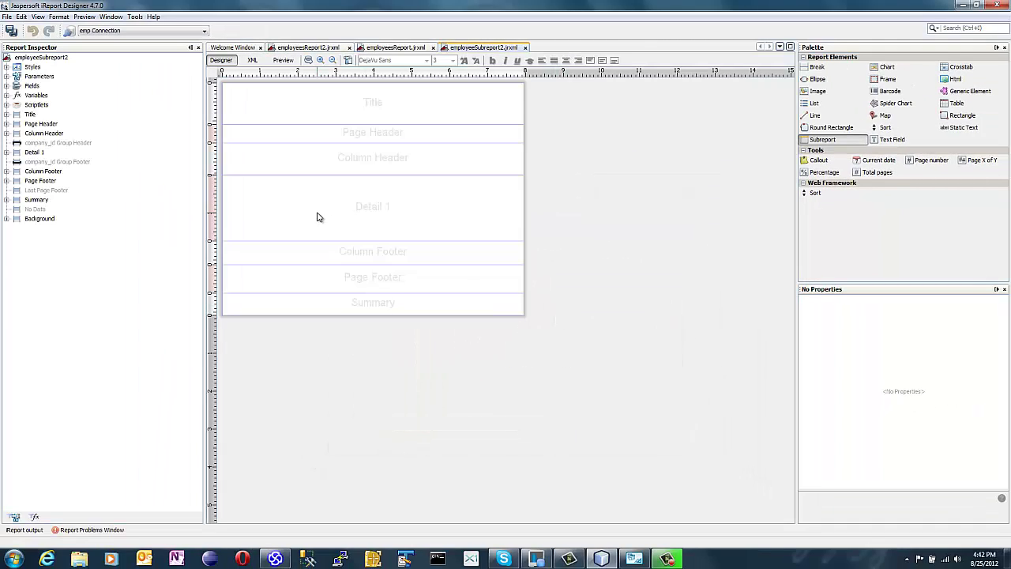
Delete the Column Footer, Page Footer and Summary bands
left_click(41, 173)
right_click(41, 172)
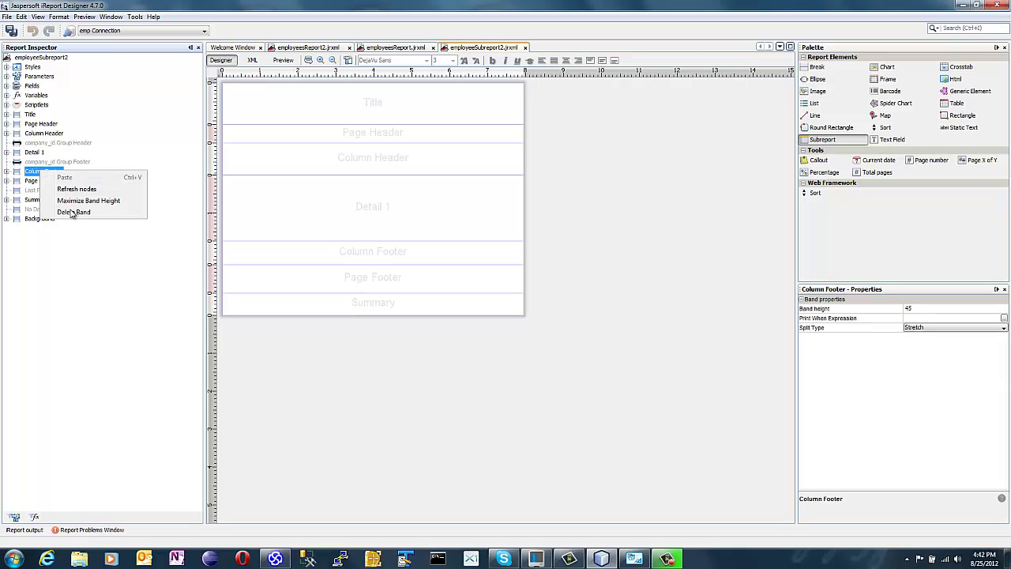
left_click(72, 210)
right_click(37, 181)
left_click(72, 219)
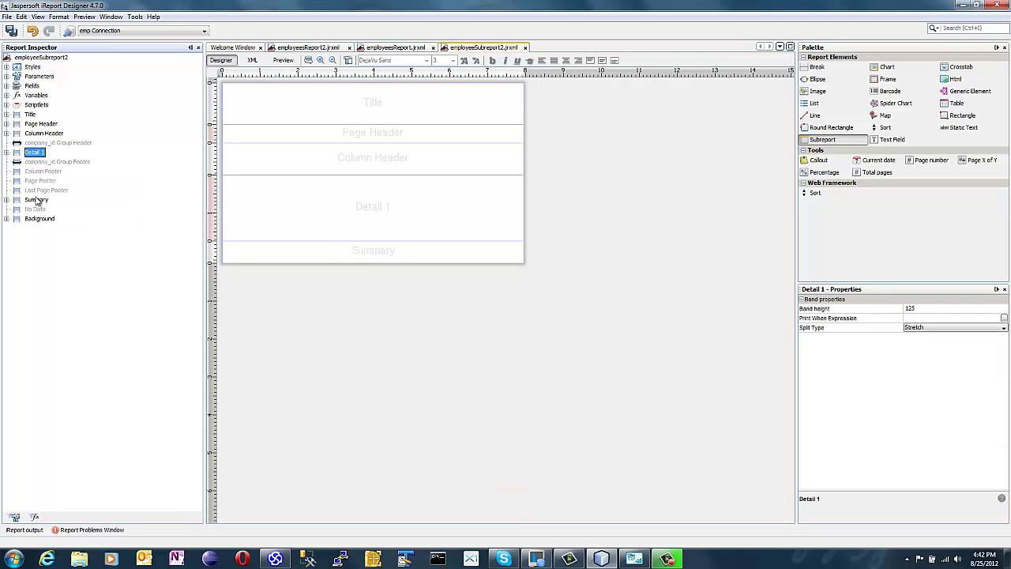
right_click(31, 200)
left_click(63, 238)
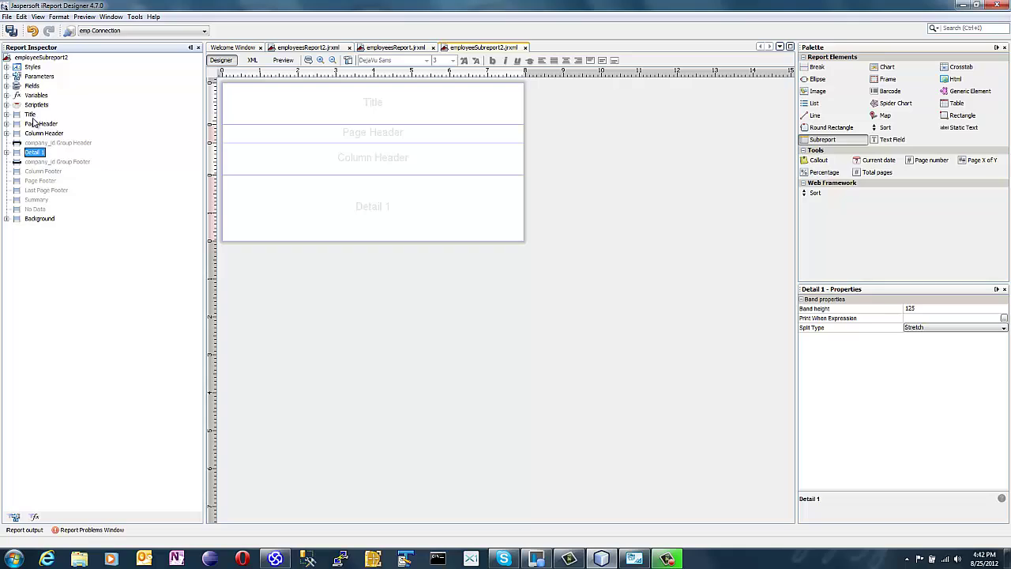
Delete the Title, Page Header and Column Header bands
right_click(32, 114)
left_click(57, 158)
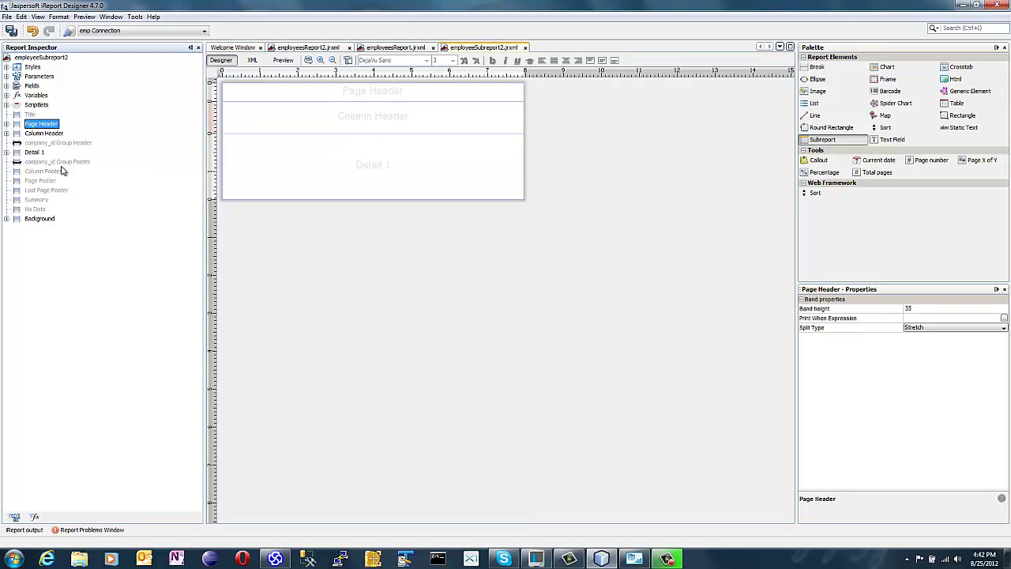
right_click(37, 127)
left_click(70, 166)
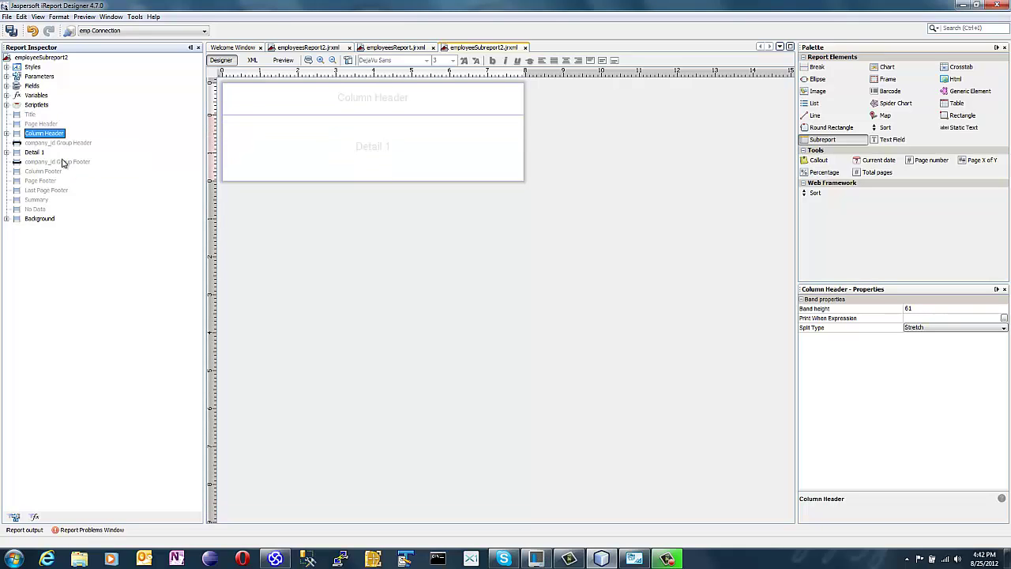
right_click(44, 136)
left_click(73, 181)
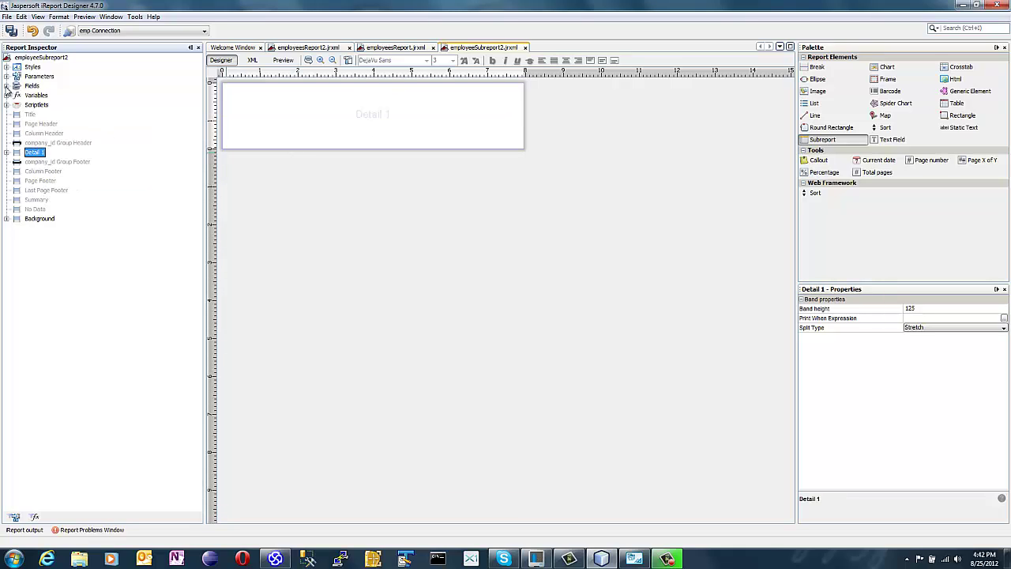
Add a new subreport parameter named company_id
left_click(7, 76)
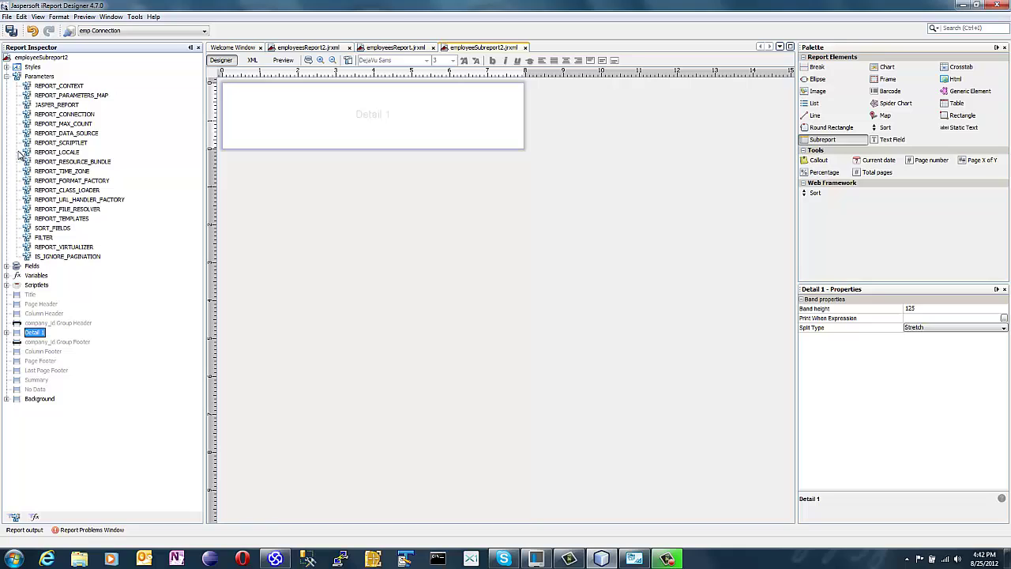
left_click(36, 77)
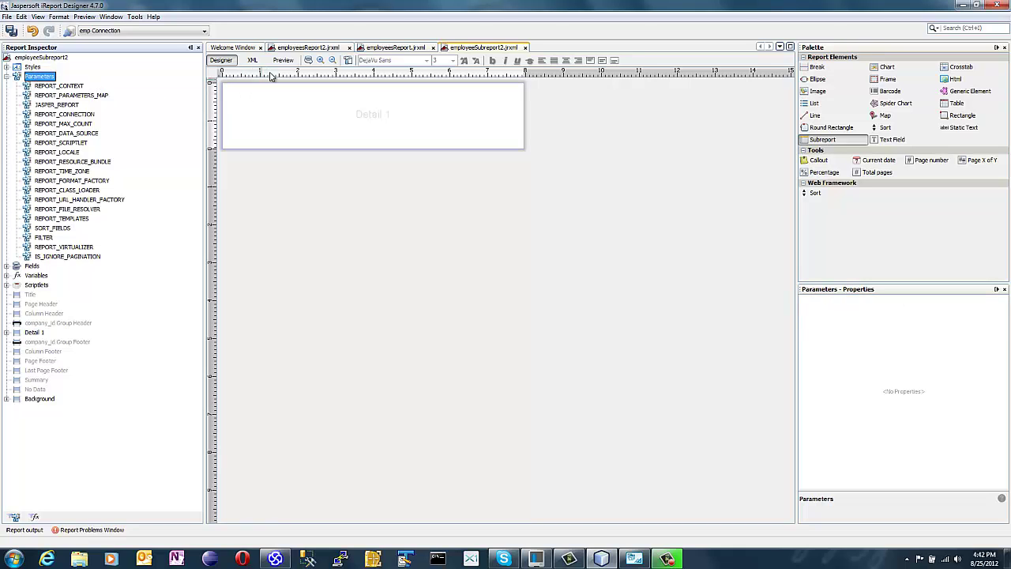
right_click(43, 77)
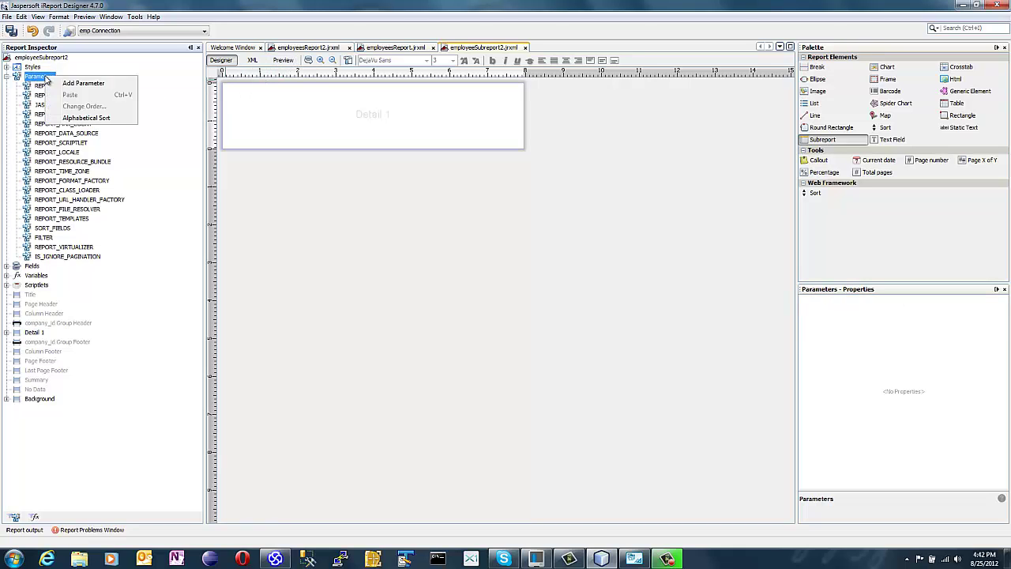
left_click(75, 82)
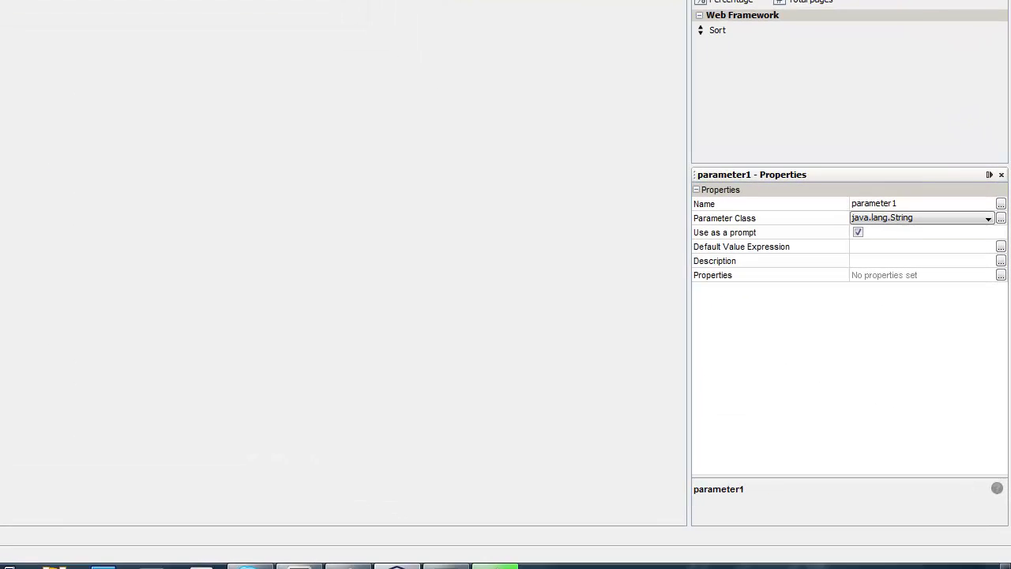
left_click(938, 284)
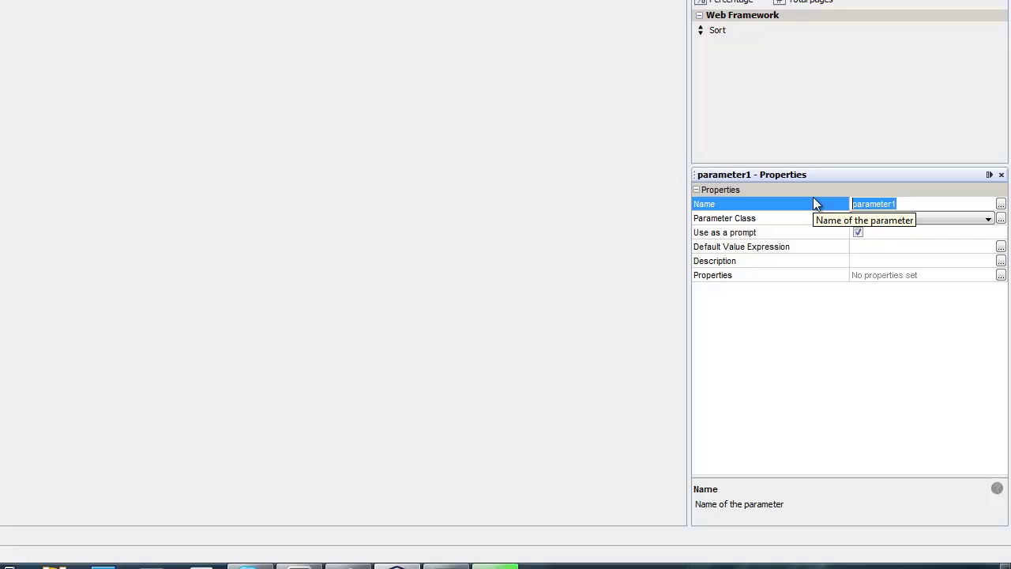
type("company_id")
key("Return")
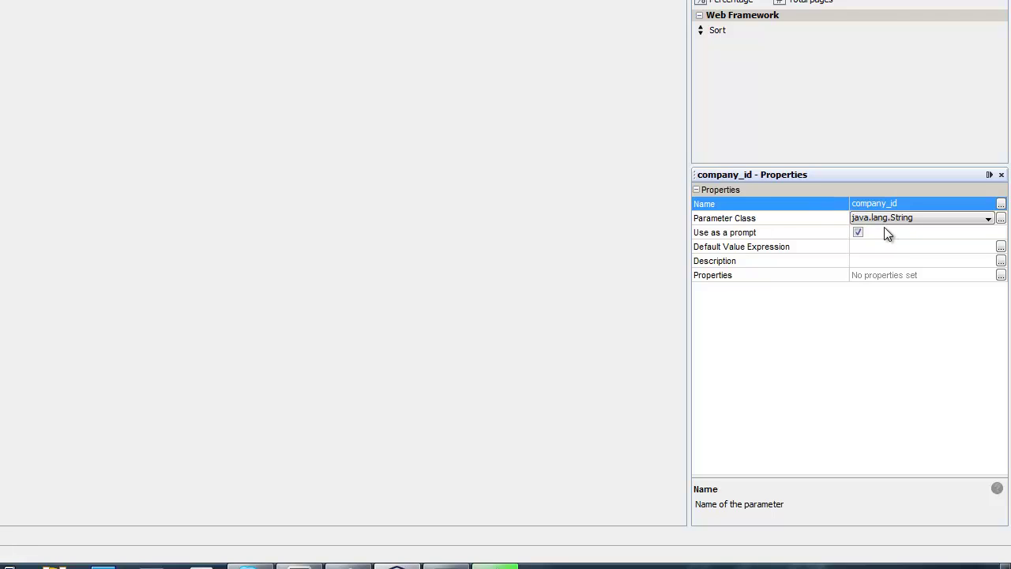
Make company_id a java.lang.Integer with default value 1, then bring up the report query
left_click(885, 220)
left_click(988, 218)
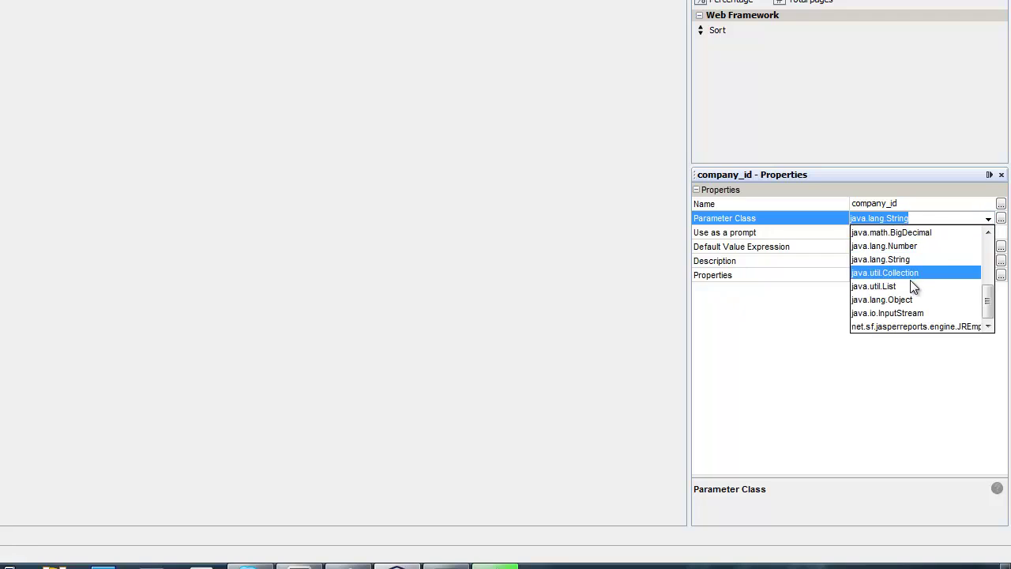
scroll(925, 288, "up", 2)
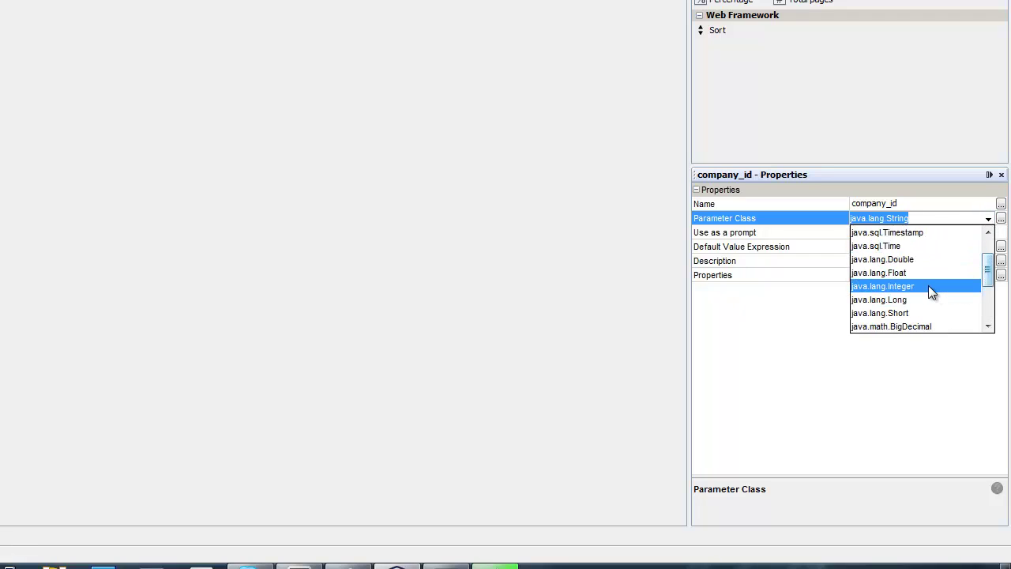
left_click(929, 287)
left_click(875, 246)
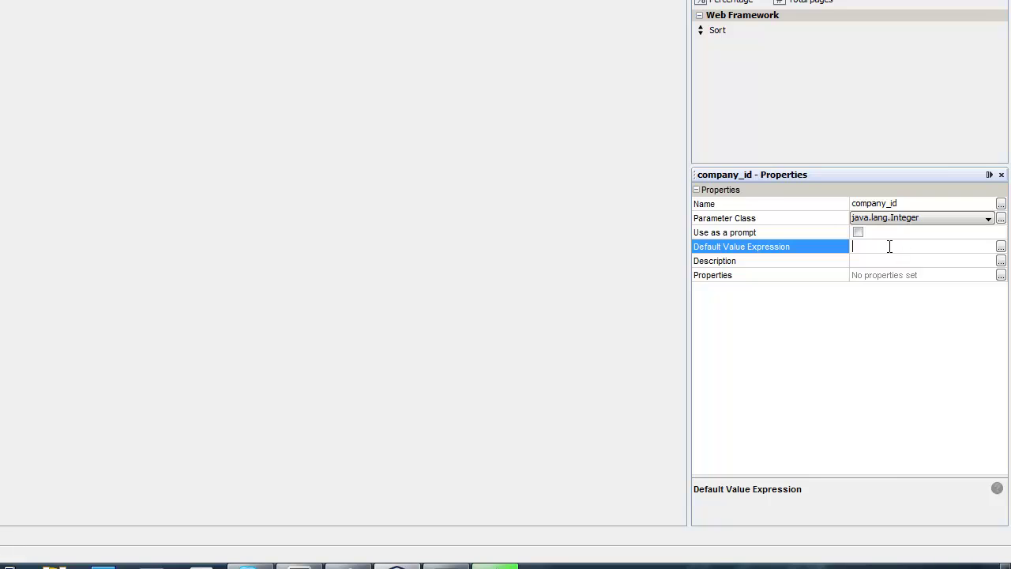
key("Return")
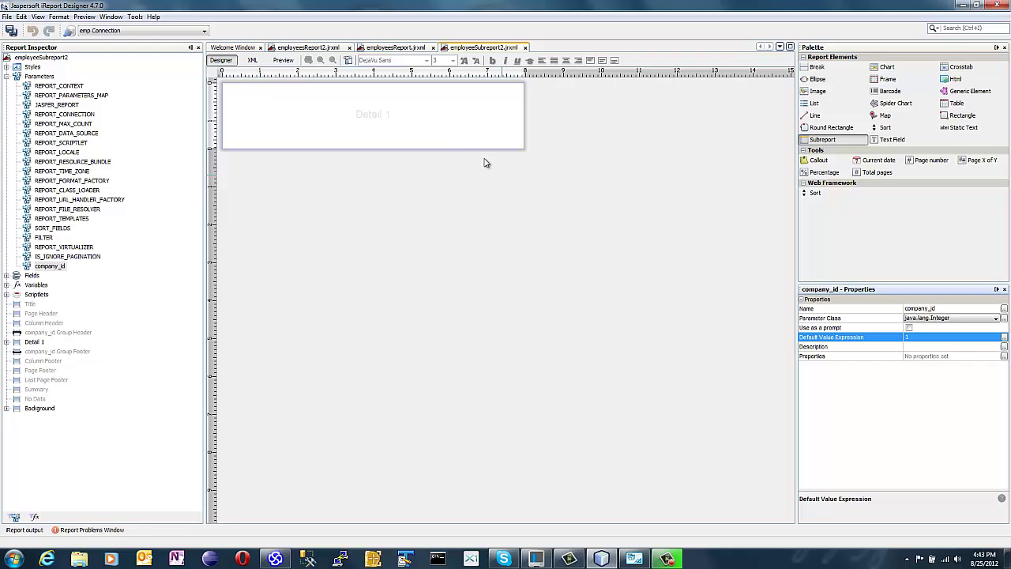
left_click(442, 132)
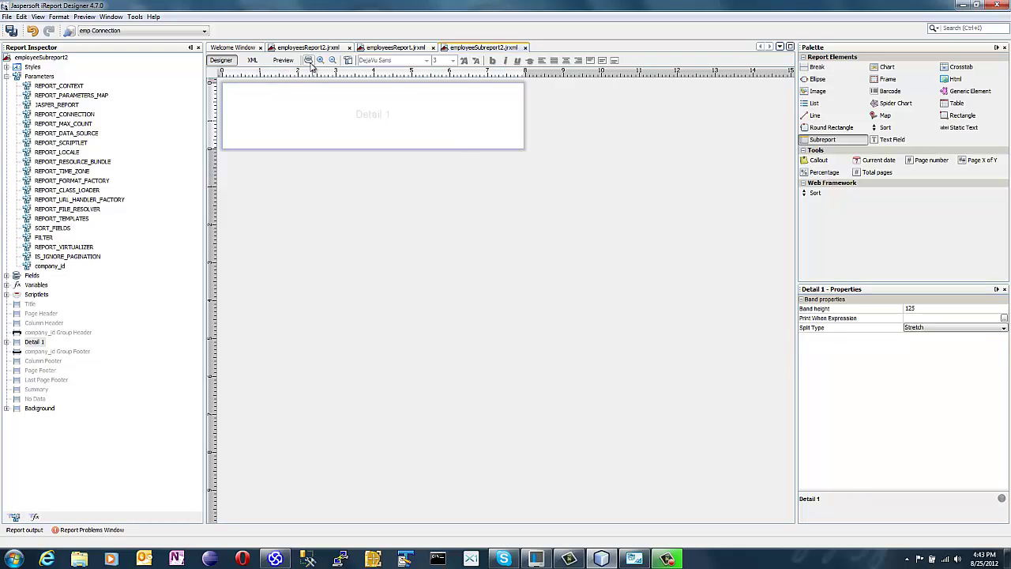
left_click(309, 61)
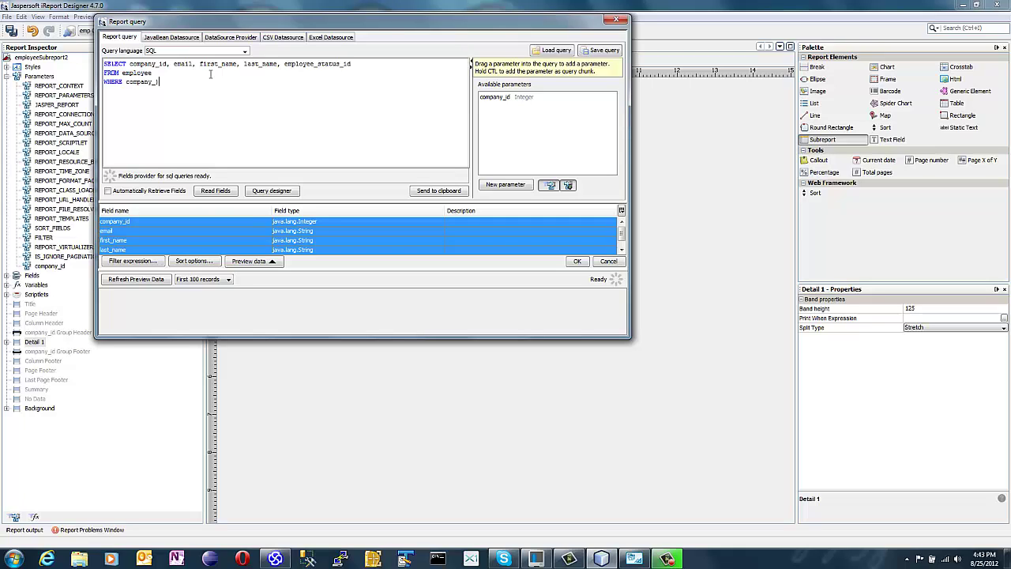
Complete the query with WHERE company_id = $P{company_id}, re-read the fields and apply it
left_click(513, 98)
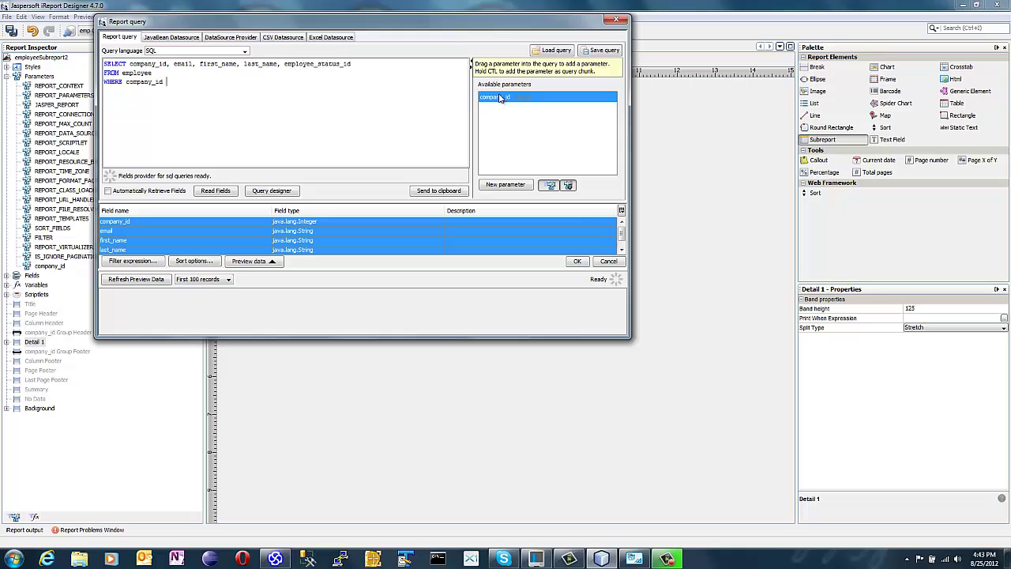
double_click(501, 99)
left_click(534, 338)
left_click_drag(501, 99, 303, 91)
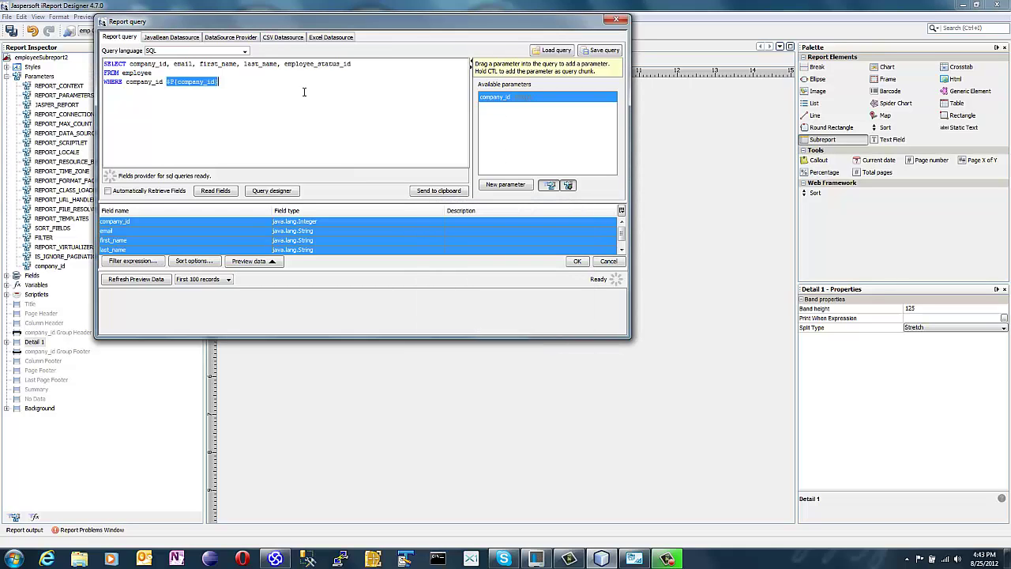
left_click(173, 84)
type("= $P{company_id")
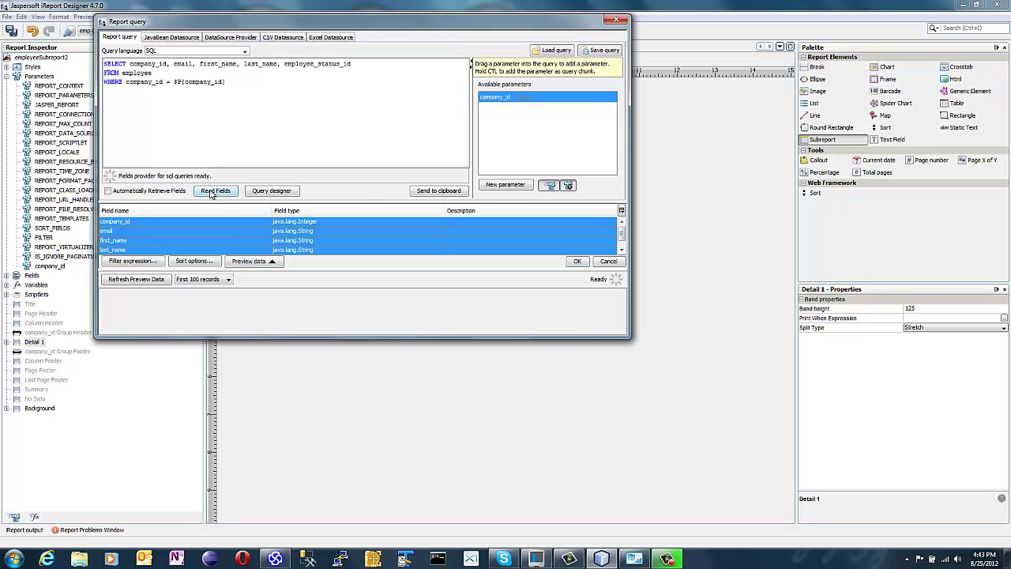
left_click(215, 190)
left_click(576, 261)
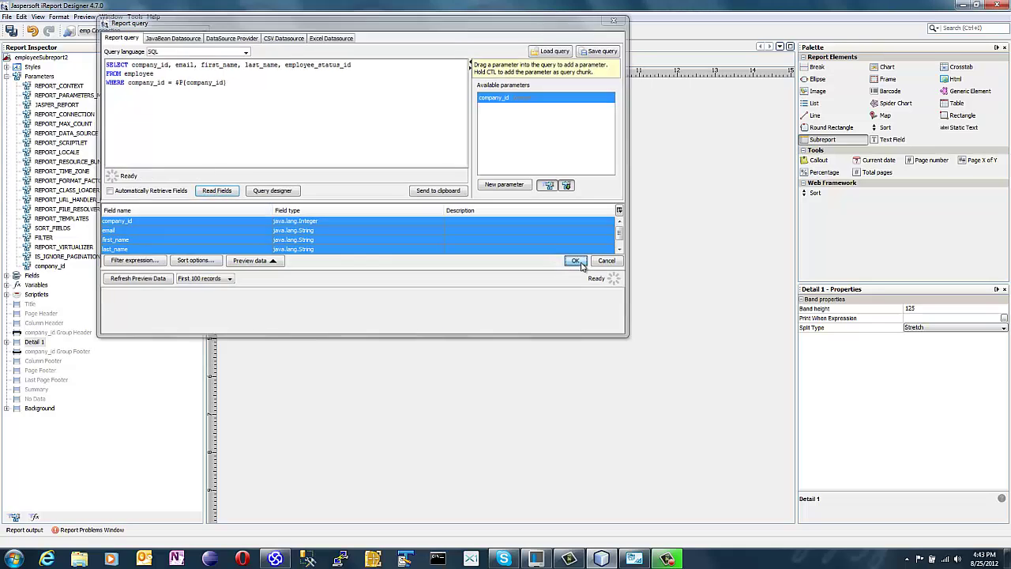
Drag the first_name, last_name and email fields into Detail 1
left_click(6, 276)
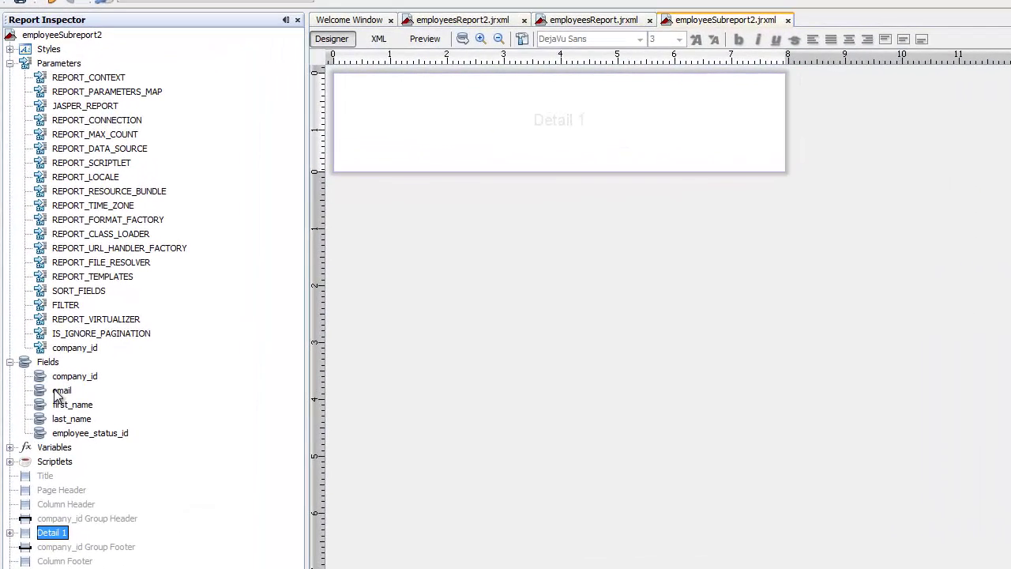
left_click(71, 404)
left_click(79, 419, "shift")
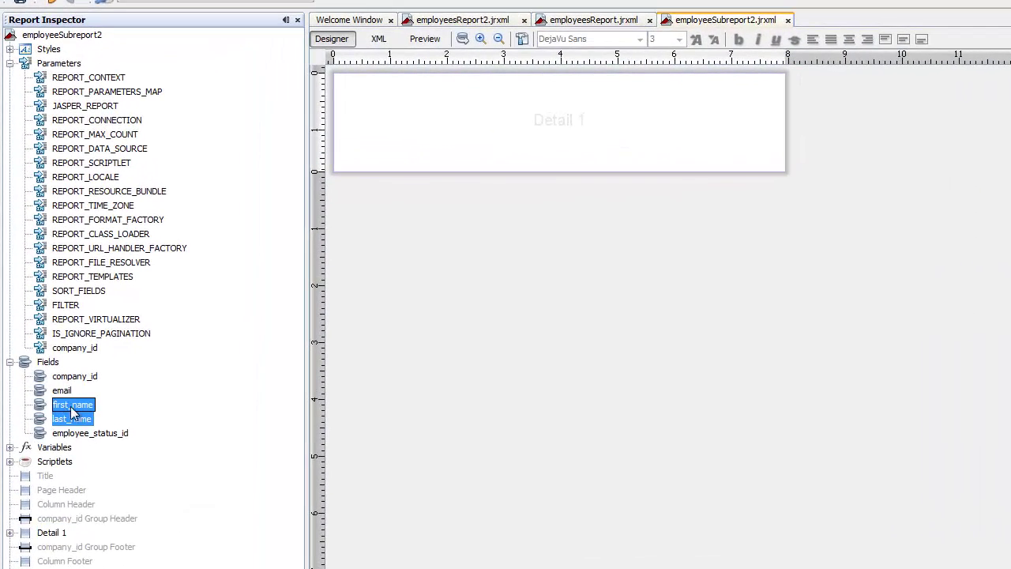
left_click_drag(71, 411, 432, 107)
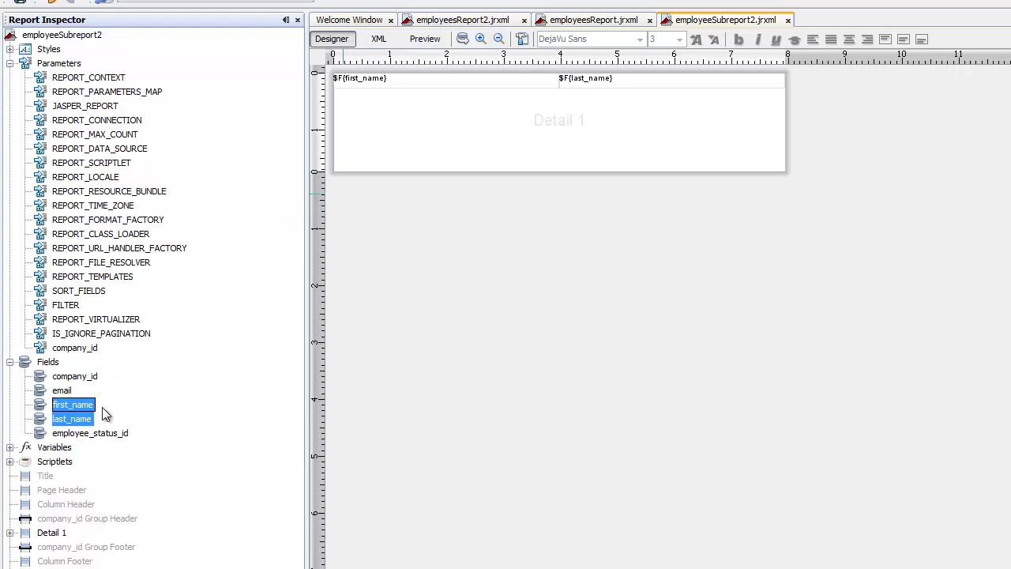
left_click(496, 156)
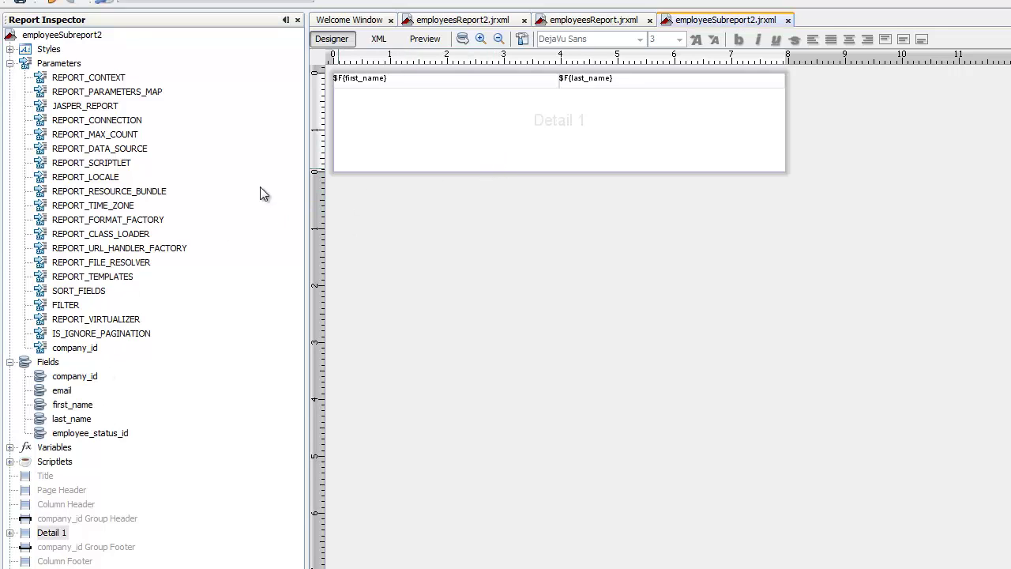
left_click_drag(62, 390, 531, 150)
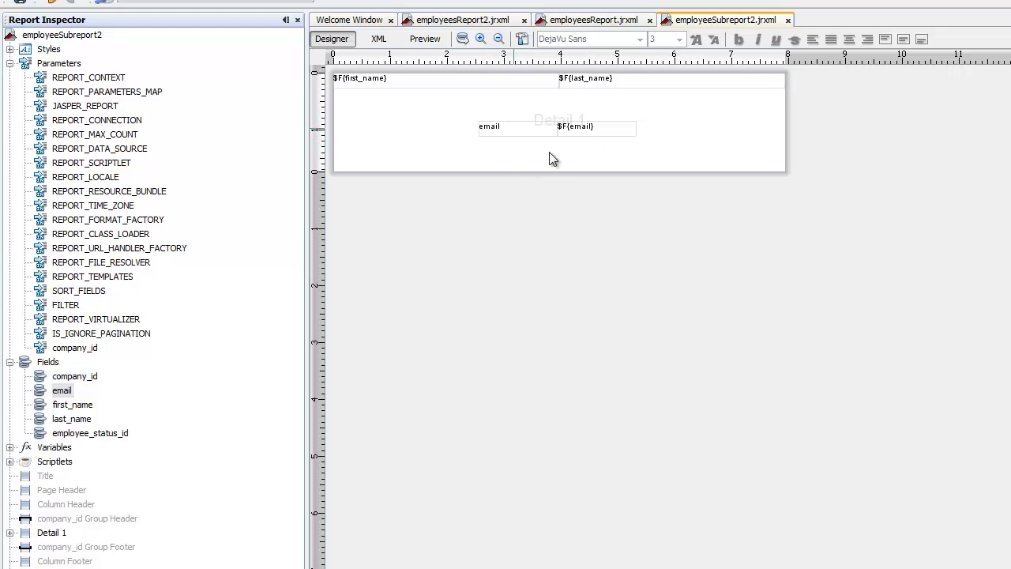
Delete the email label and stack the first_name, last_name and email fields vertically
left_click(529, 136)
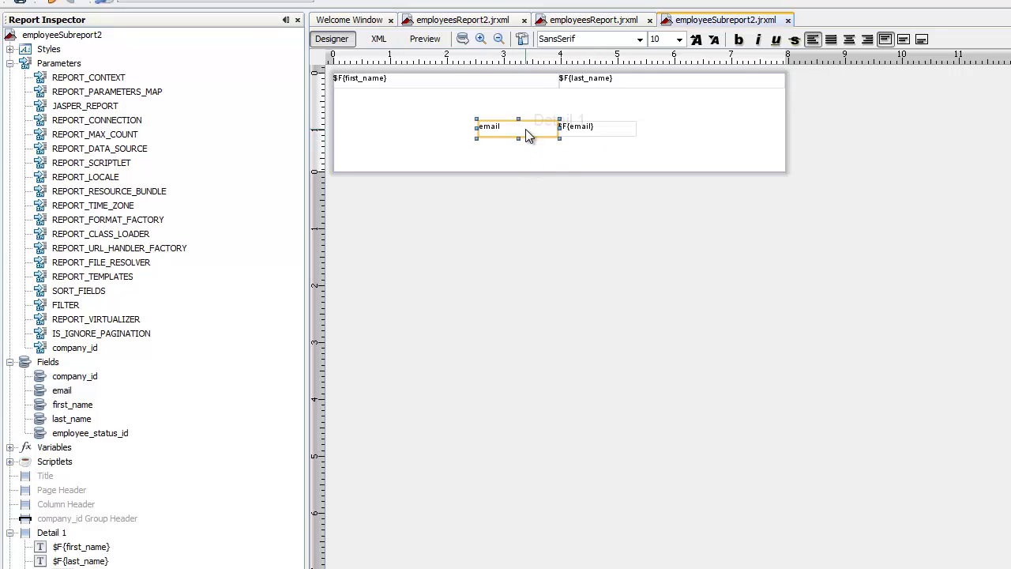
key("Delete")
left_click_drag(611, 79, 566, 112)
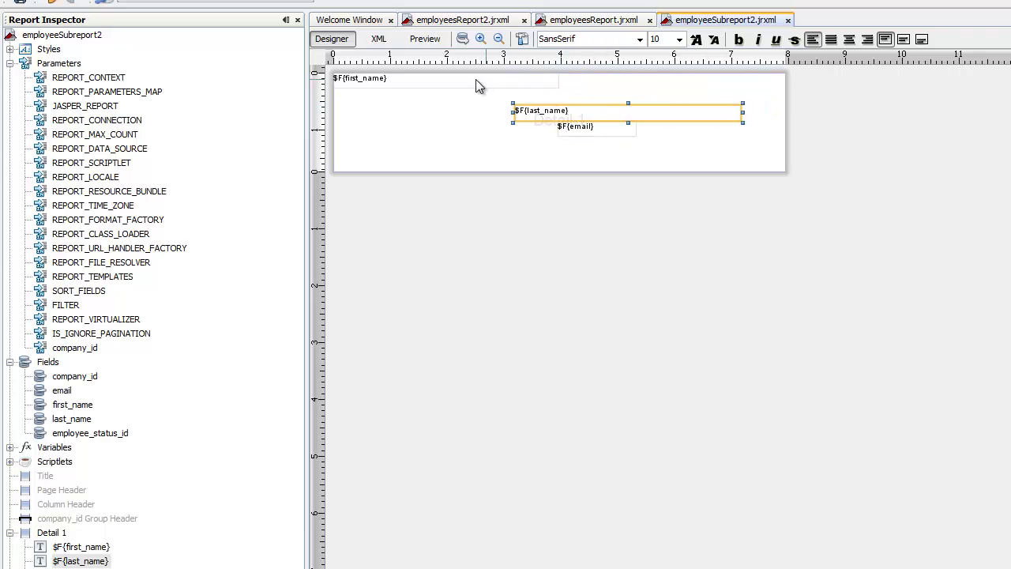
left_click_drag(476, 86, 588, 86)
left_click_drag(627, 117, 562, 102)
left_click_drag(593, 131, 669, 110)
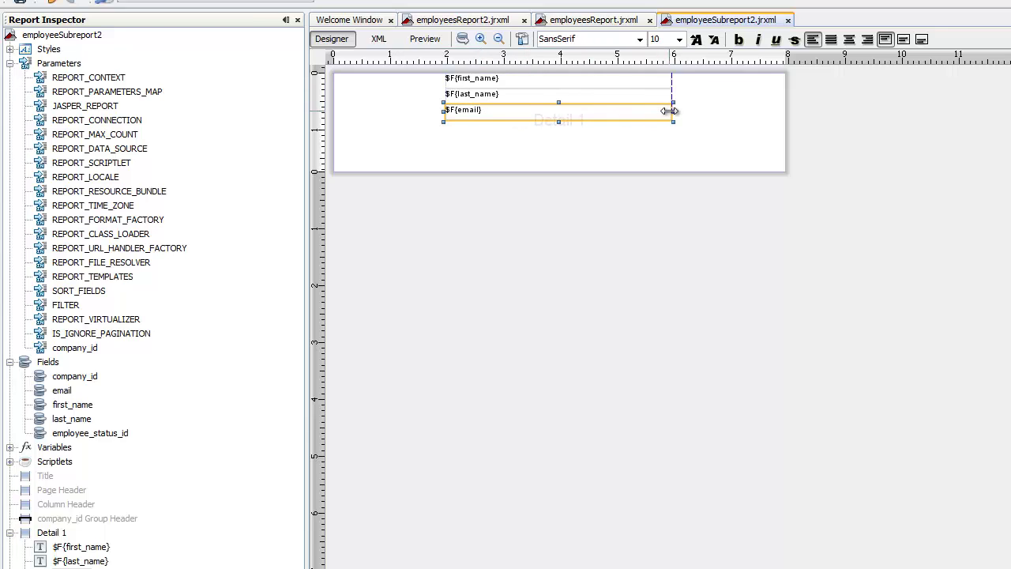
left_click(743, 120)
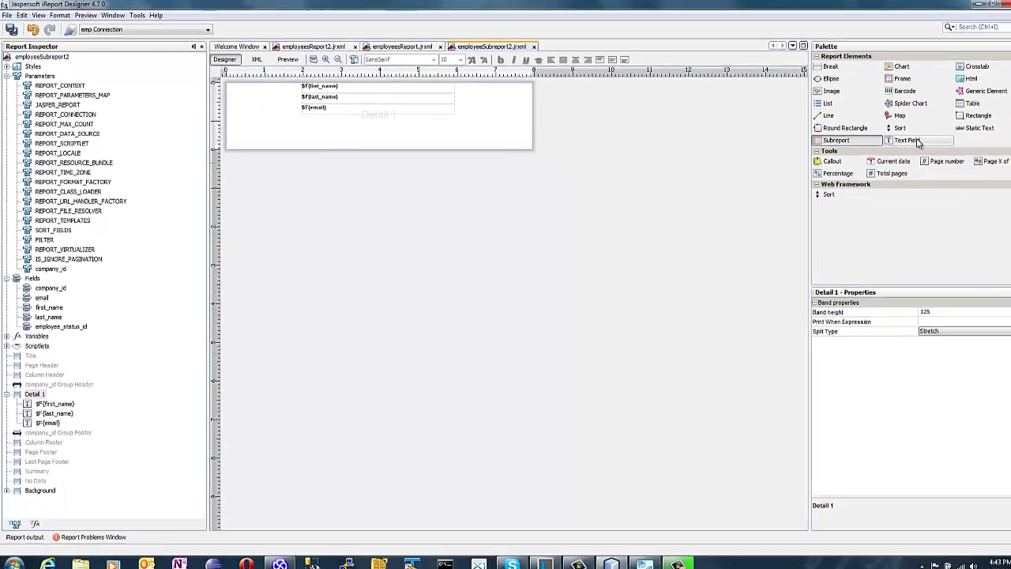
Add static text labels reading 'First Name:', 'Last Name:' and 'Email'
left_click_drag(971, 128, 263, 128)
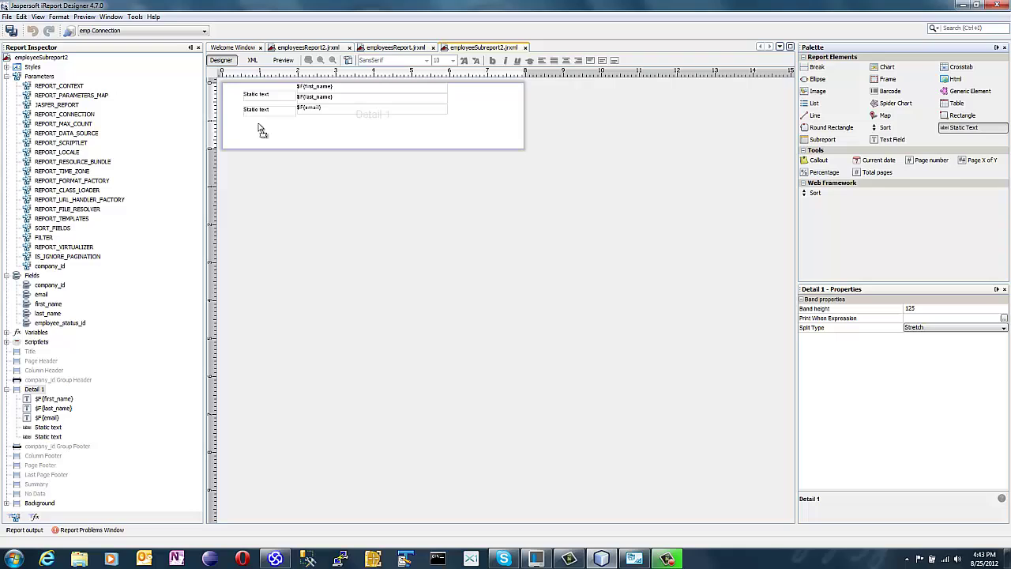
left_click(266, 97)
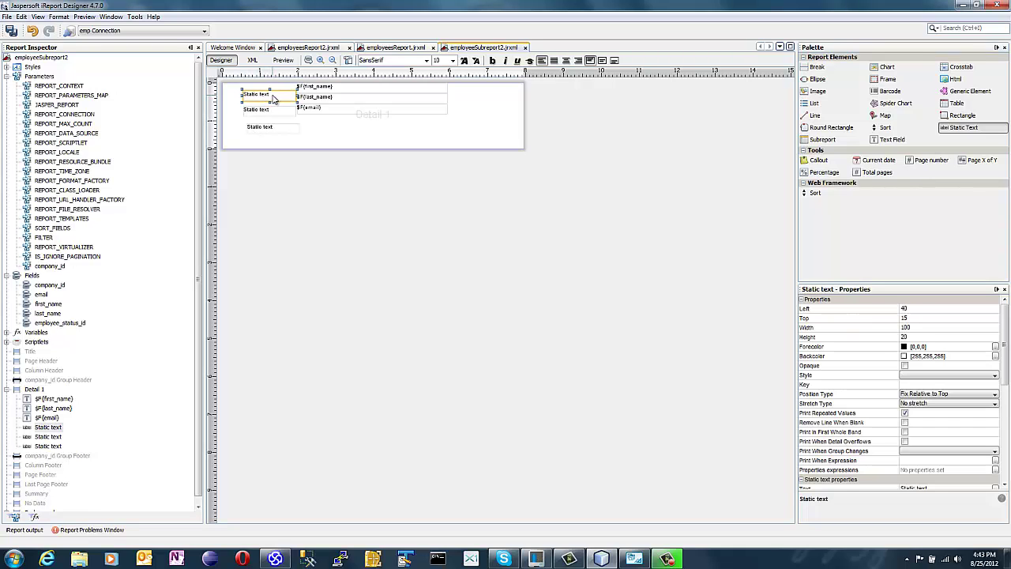
left_click_drag(1004, 350, 1008, 459)
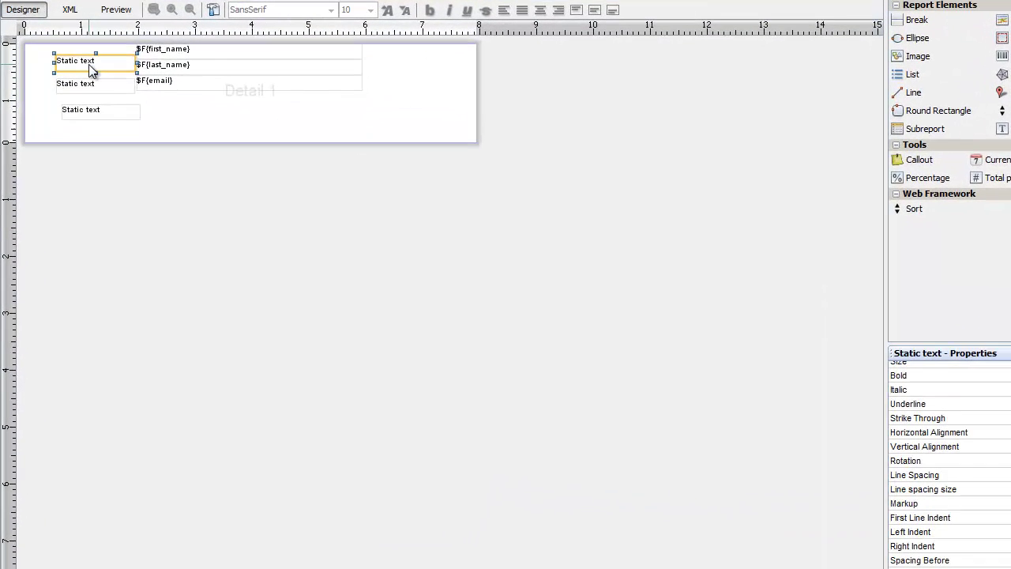
double_click(101, 61)
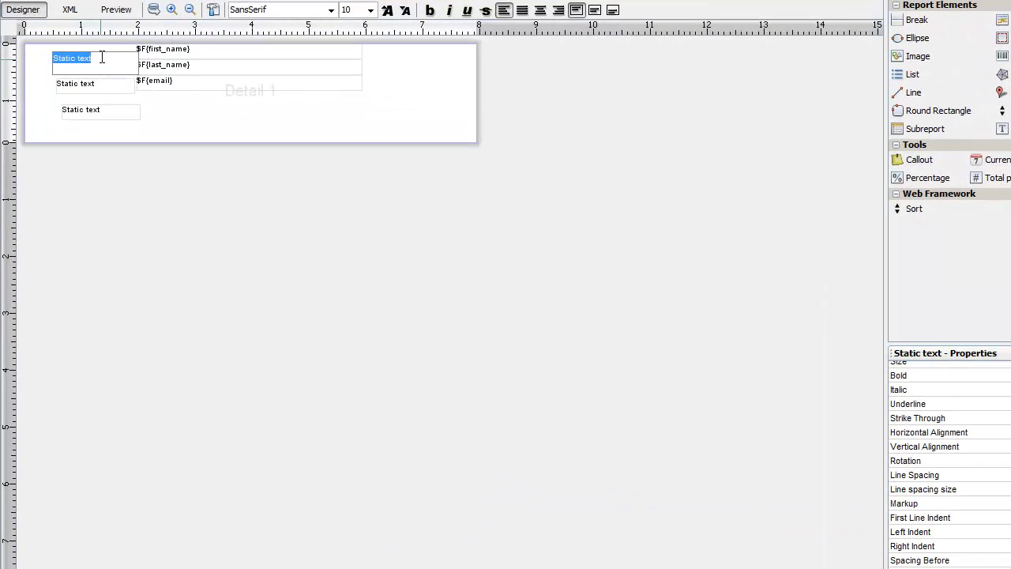
type("First Name:")
left_click(110, 78)
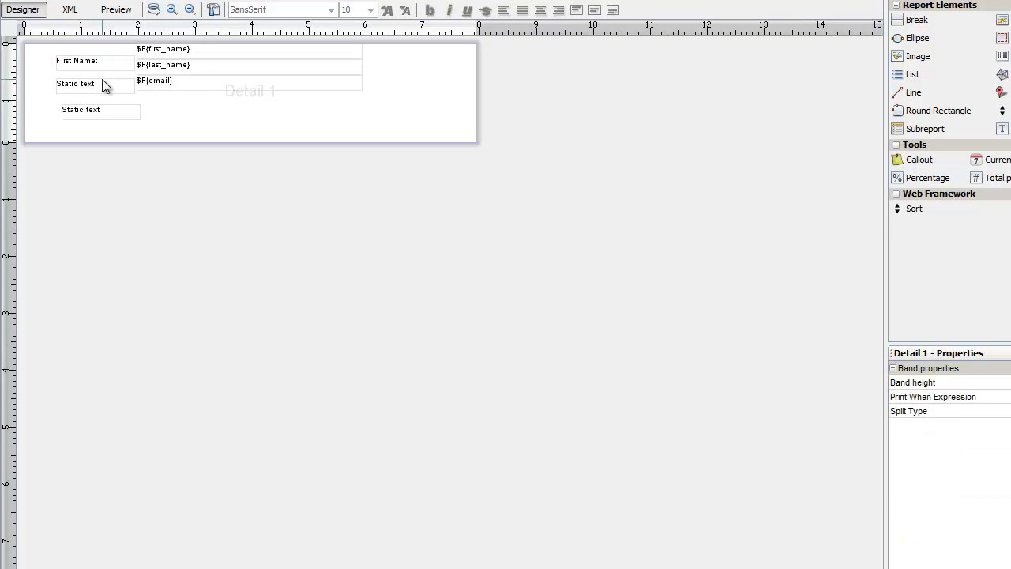
double_click(104, 85)
type("Last Name:")
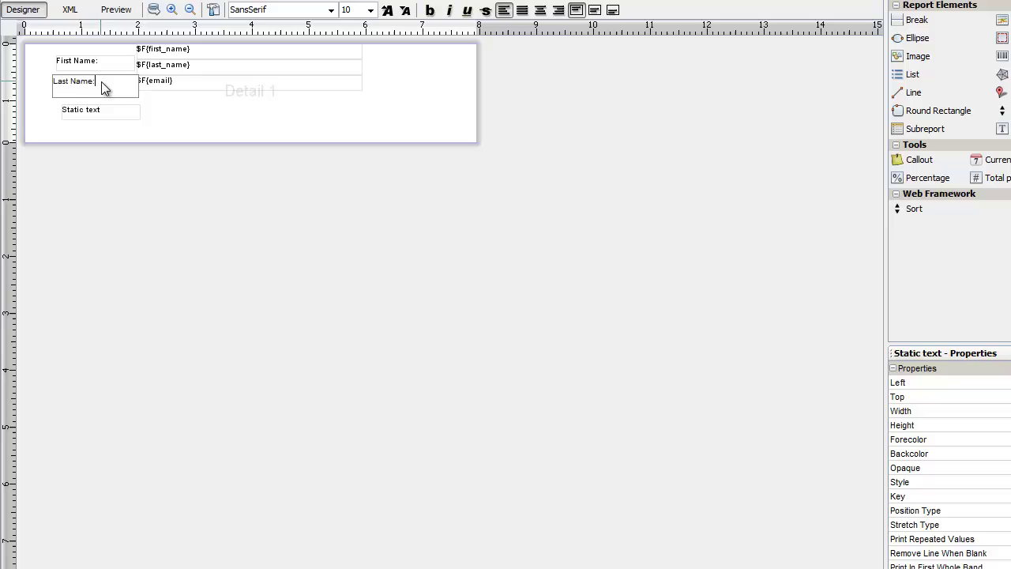
key("Return")
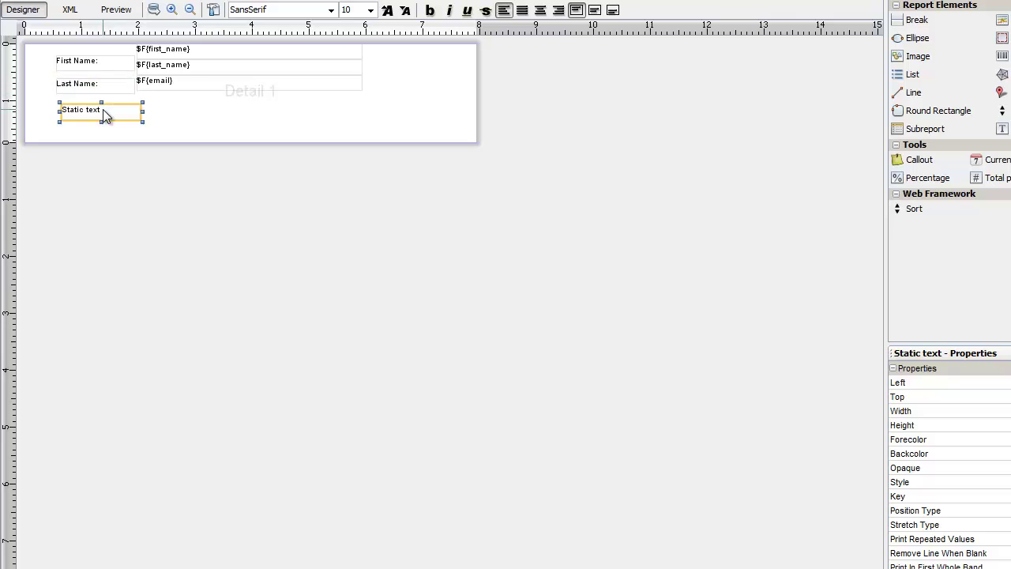
double_click(103, 109)
type("Email")
key("Return")
Line the three labels up at the band's left with each field beside its label
left_click_drag(108, 66, 73, 54)
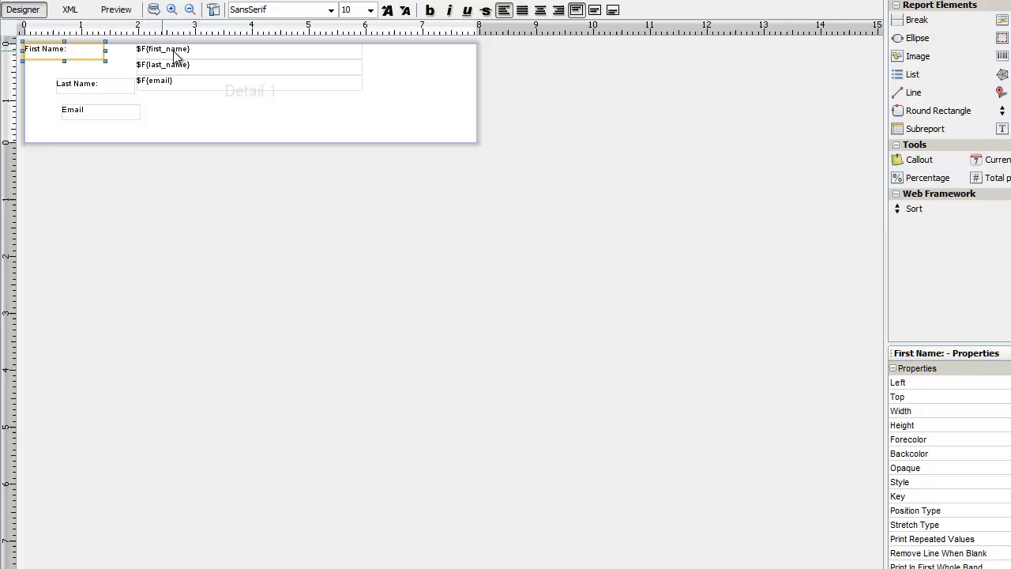
left_click_drag(174, 52, 139, 51)
left_click_drag(114, 87, 82, 67)
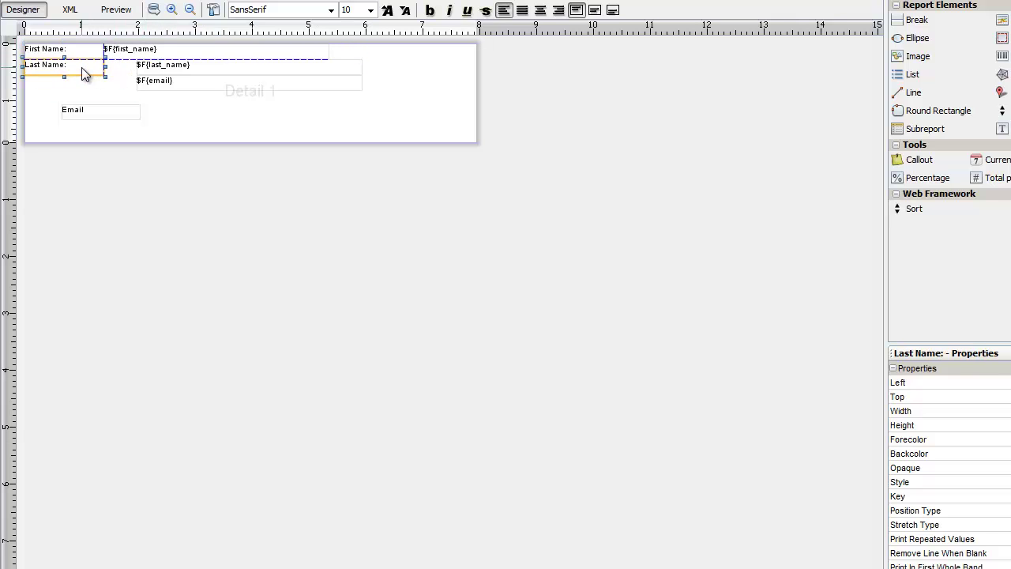
left_click_drag(188, 68, 170, 78)
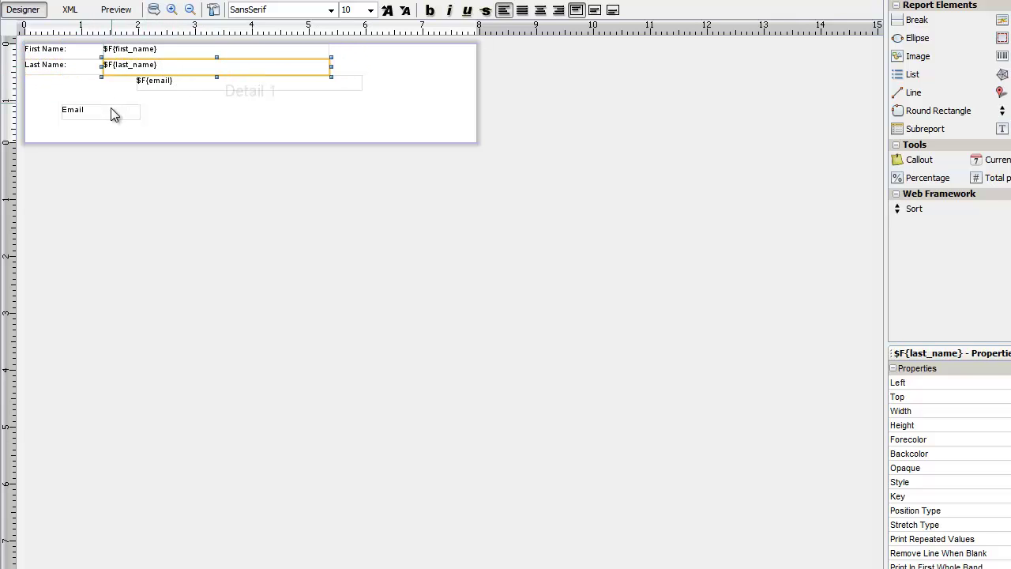
left_click_drag(113, 115, 77, 84)
left_click_drag(161, 83, 136, 85)
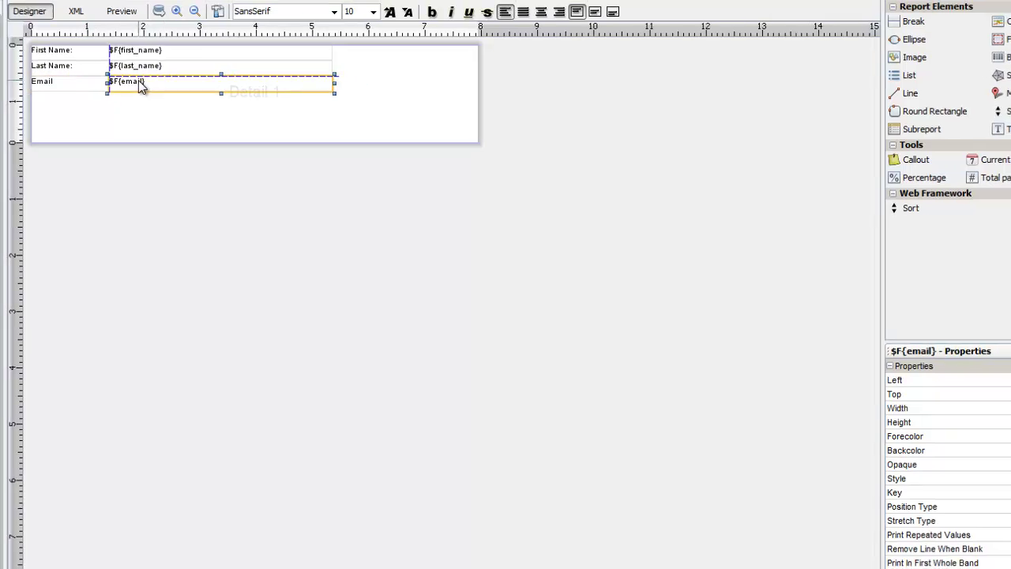
left_click(557, 148)
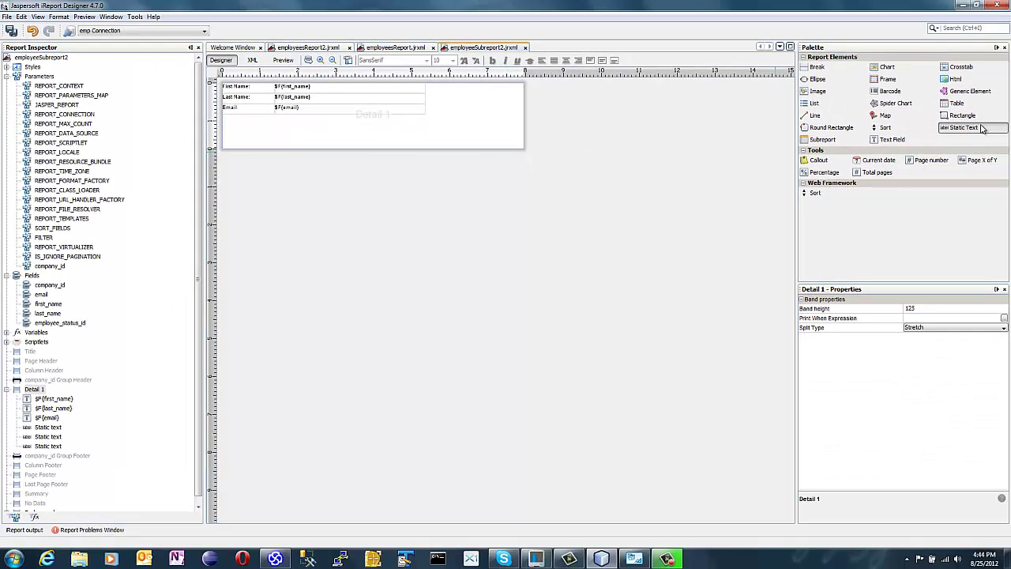
Add a 'Status:' label below Email and shrink the Detail 1 band to 88
left_click_drag(979, 129, 244, 122)
double_click(257, 119)
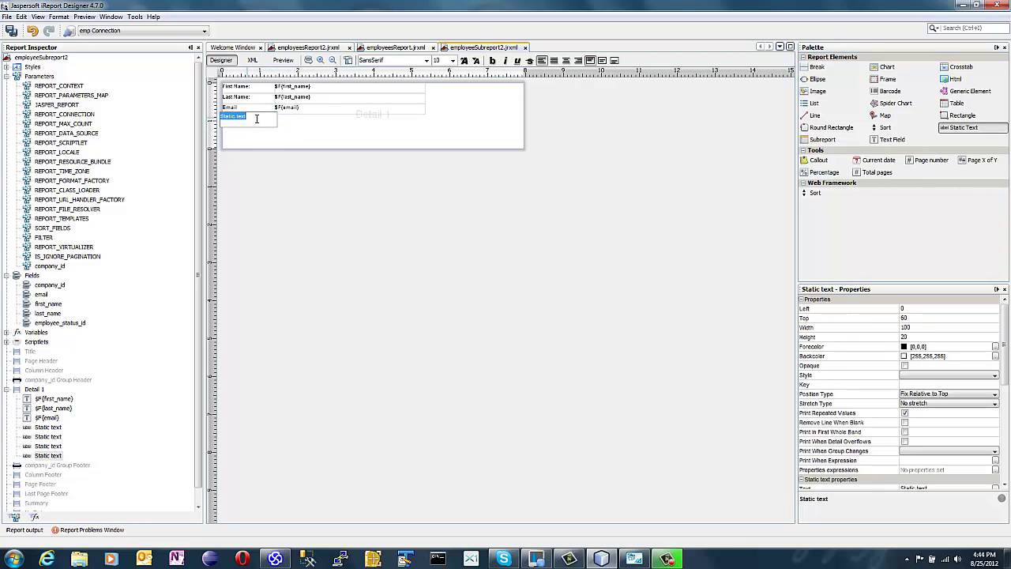
type("Status:")
key("Return")
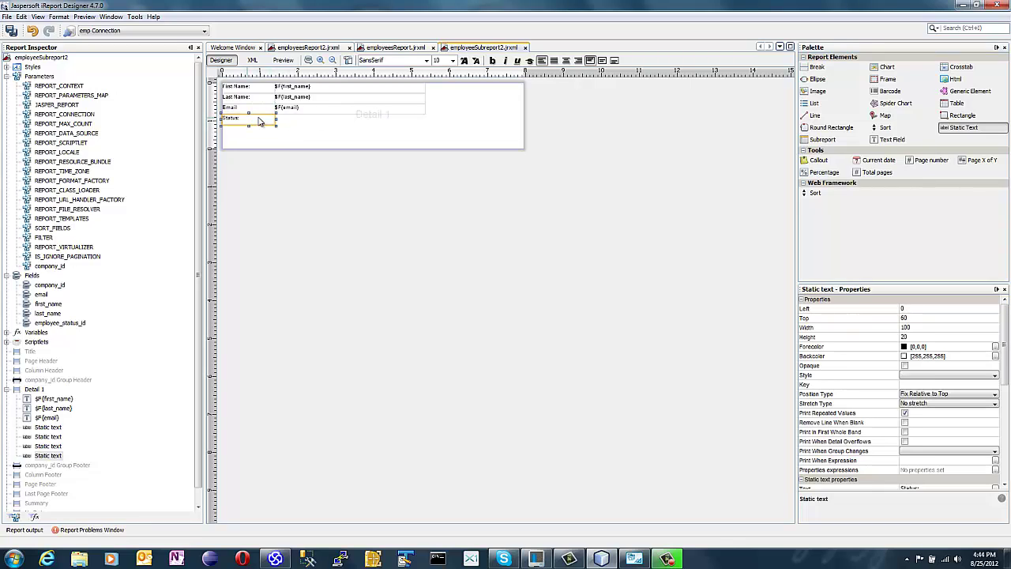
left_click(320, 130)
left_click_drag(411, 147, 412, 127)
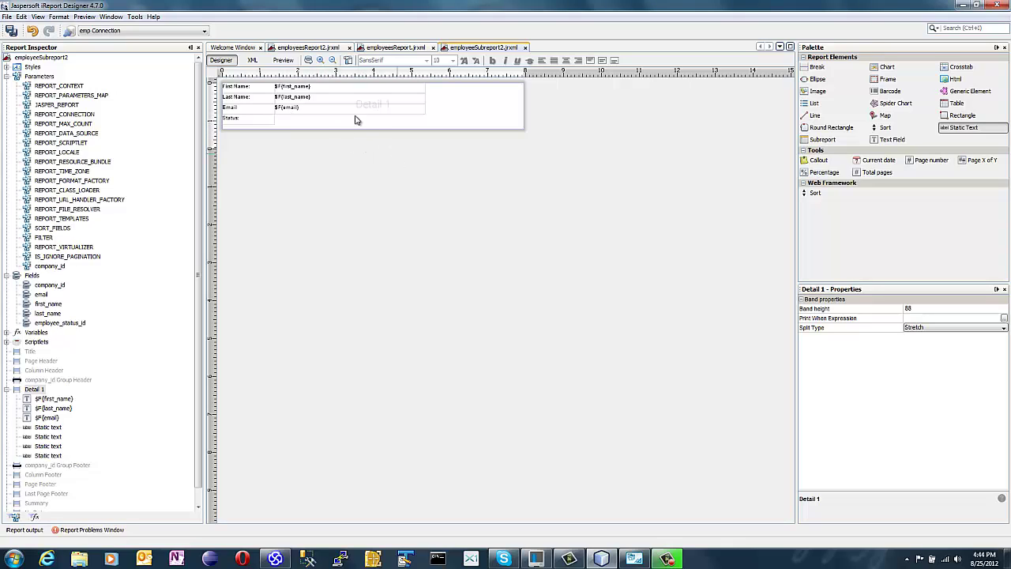
left_click(282, 61)
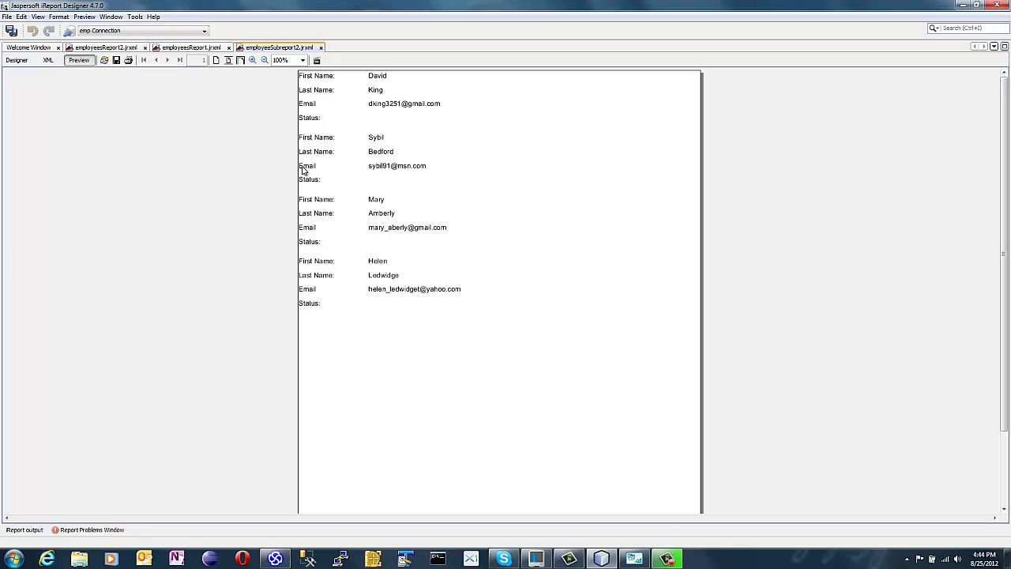
left_click(20, 61)
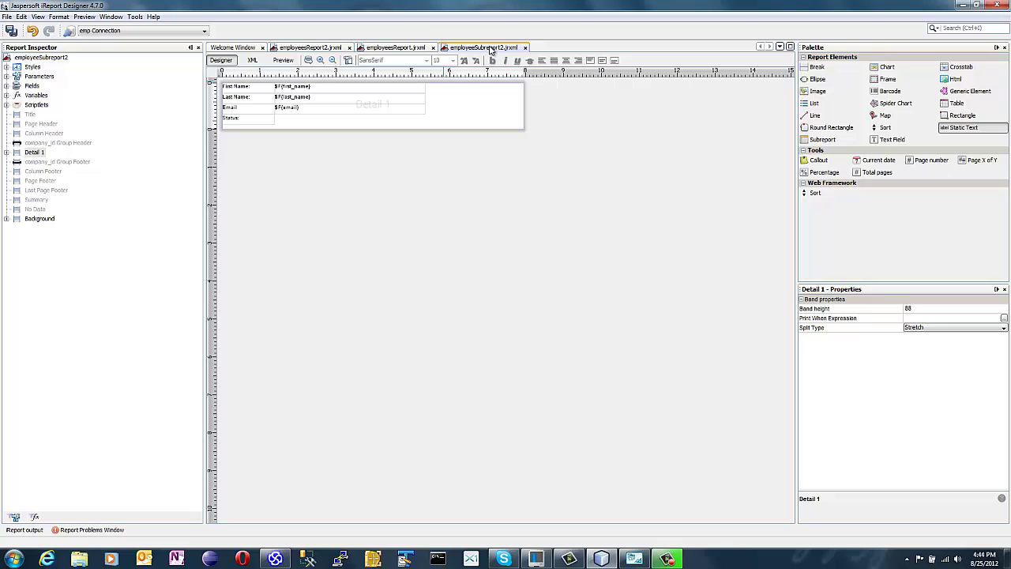
In employeesReport2, stretch the subreport to width 547 and tighten Detail 1 around it
left_click(322, 49)
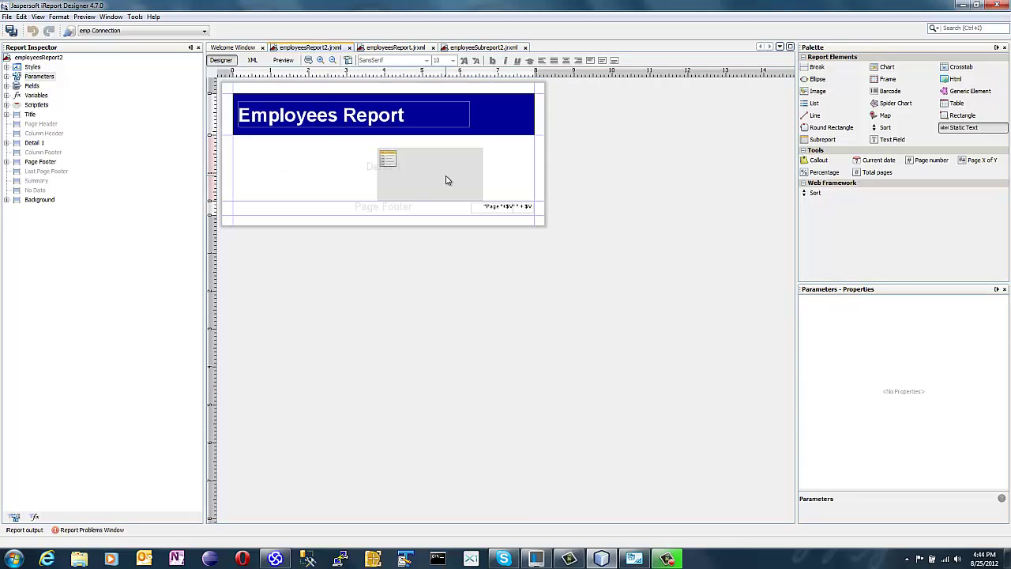
left_click_drag(447, 181, 536, 162)
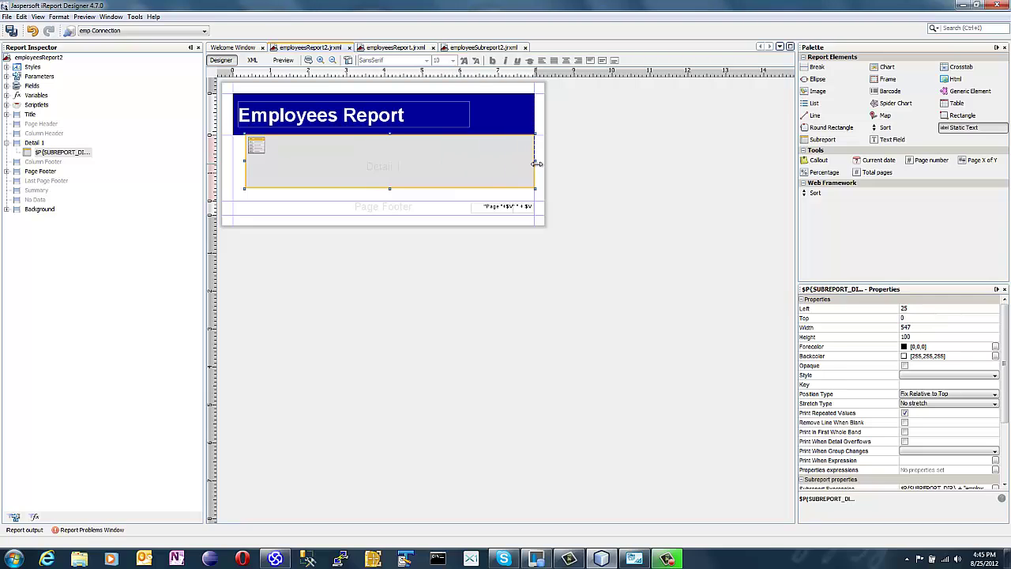
left_click_drag(272, 202, 273, 190)
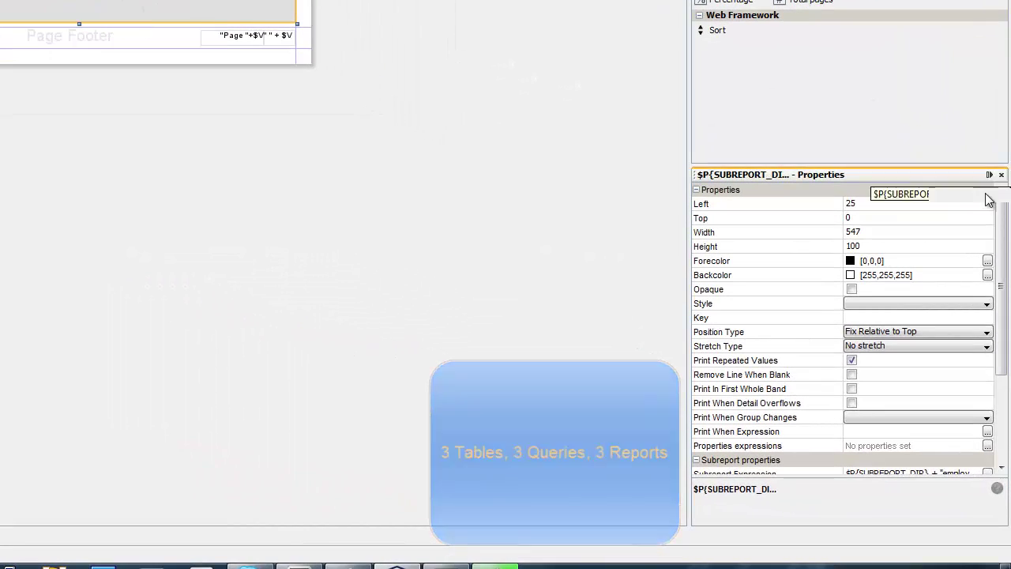
left_click_drag(1000, 204, 1000, 316)
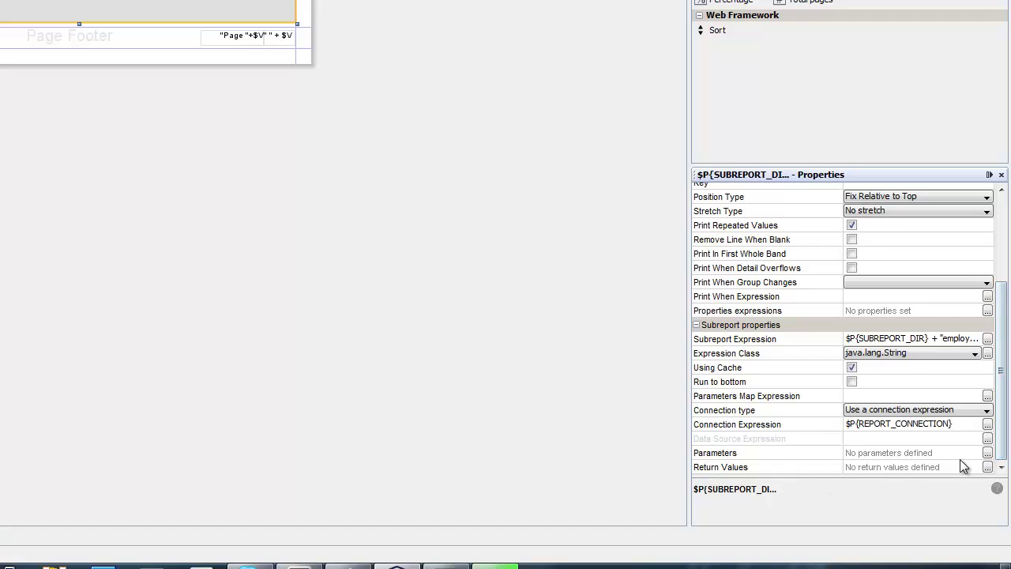
Add a subreport parameter company_id with value expression $F{company_id}
left_click(987, 453)
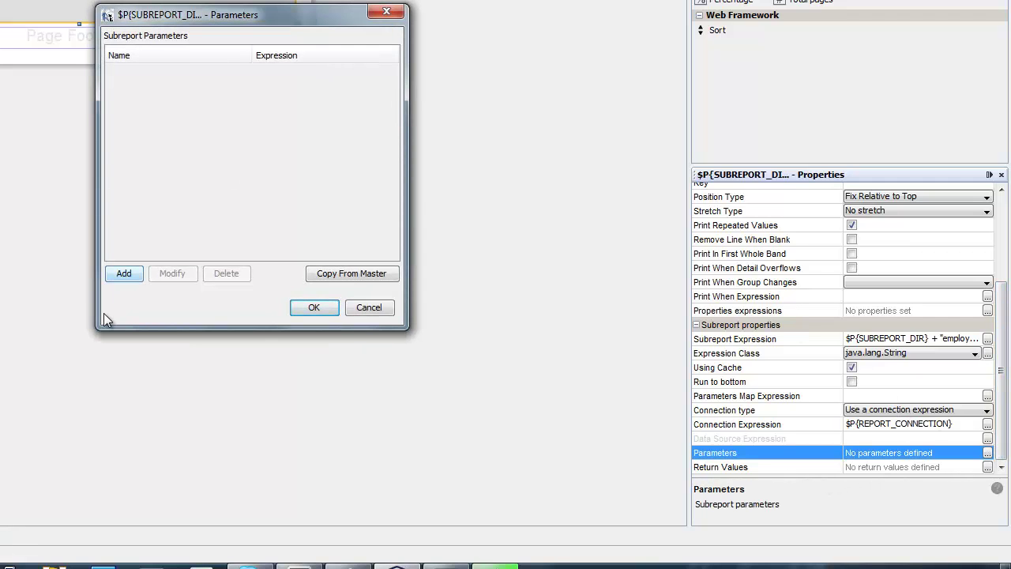
left_click(120, 271)
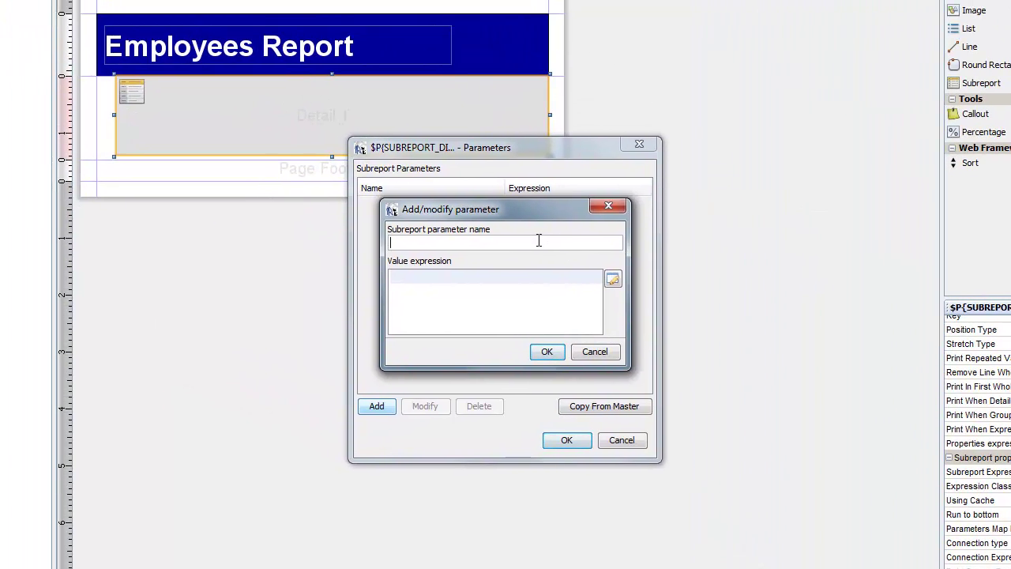
type("e")
key("BackSpace")
type("company_id")
left_click(613, 279)
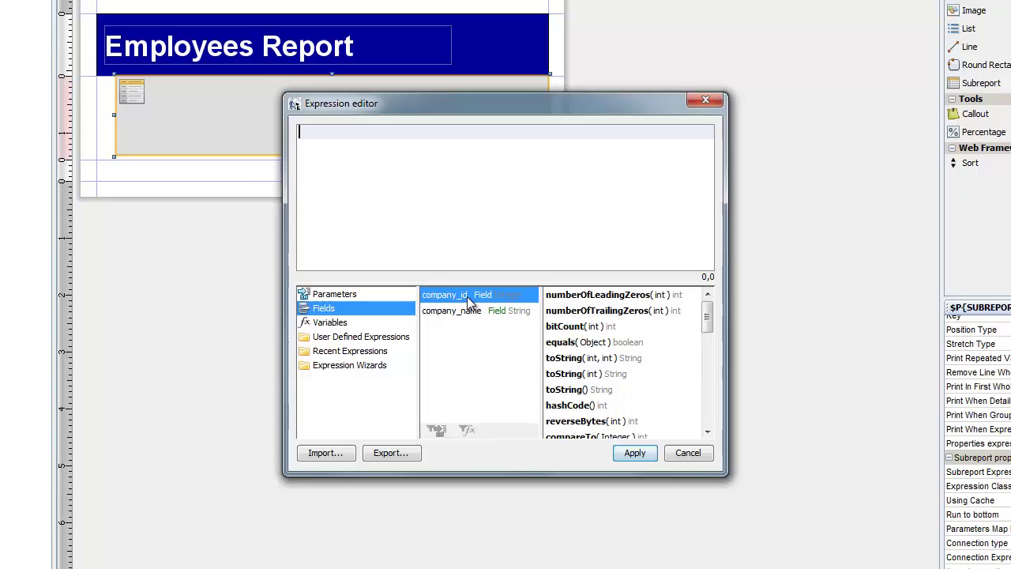
double_click(459, 295)
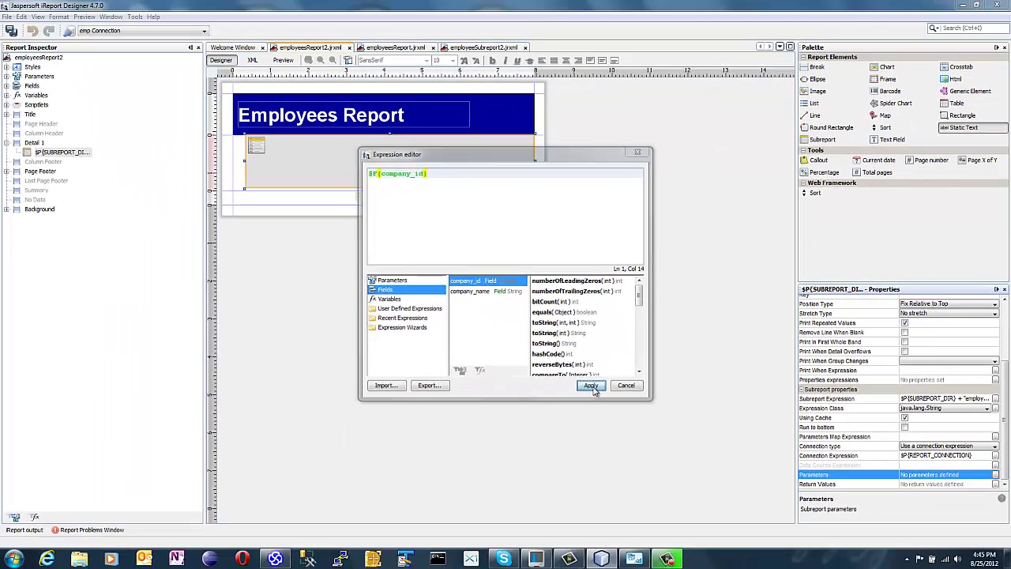
left_click(634, 452)
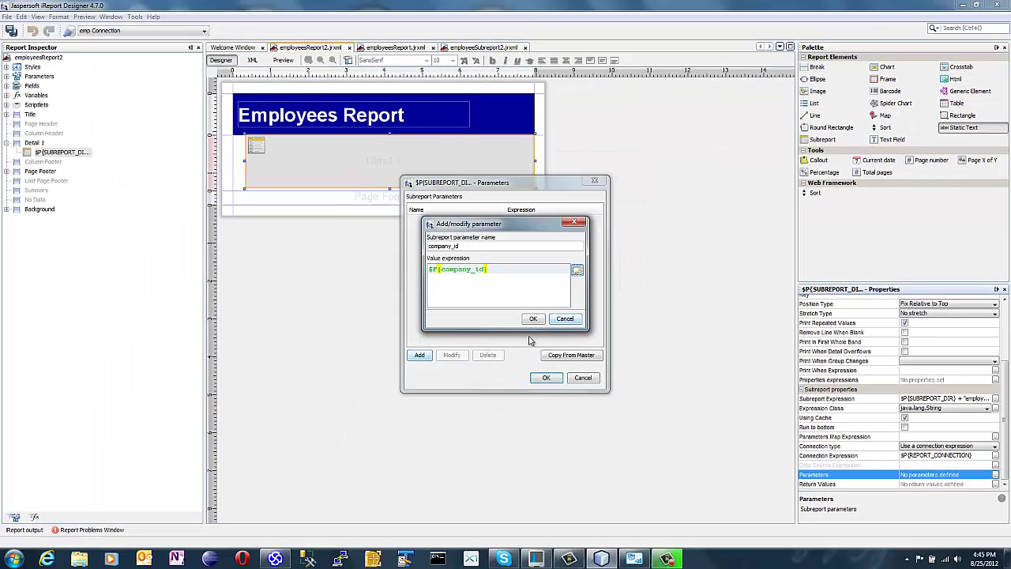
left_click(532, 318)
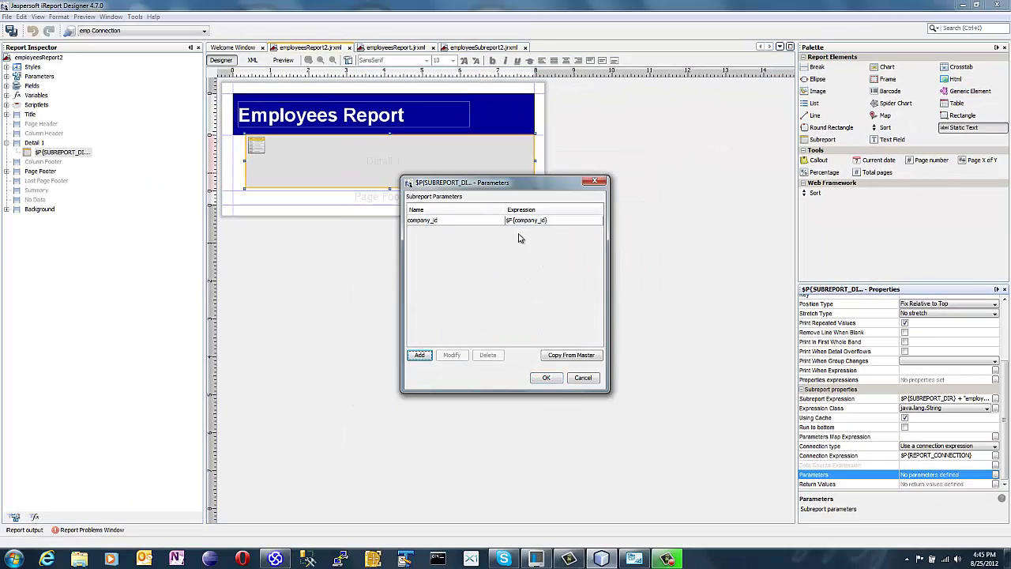
left_click(547, 379)
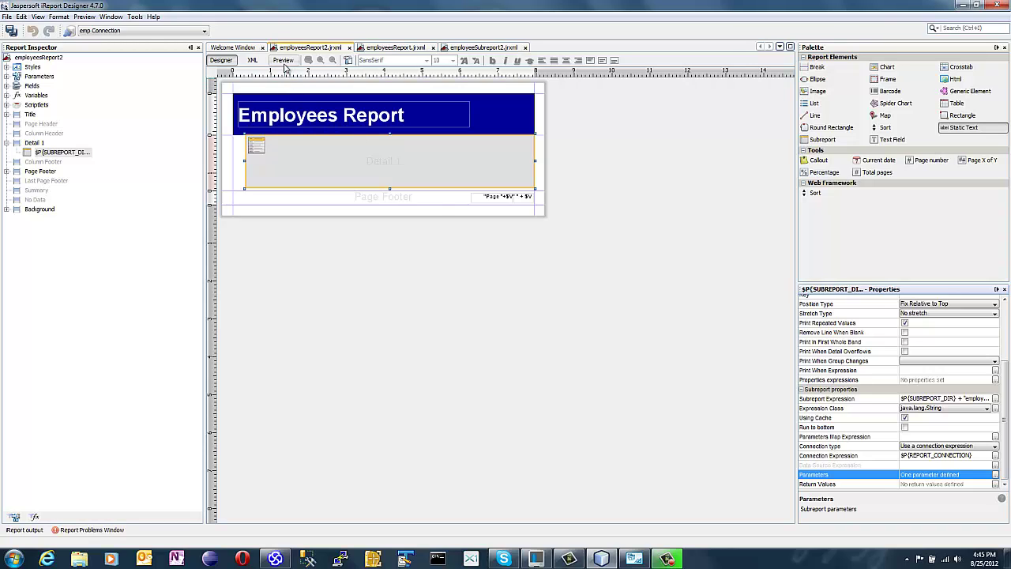
left_click(284, 61)
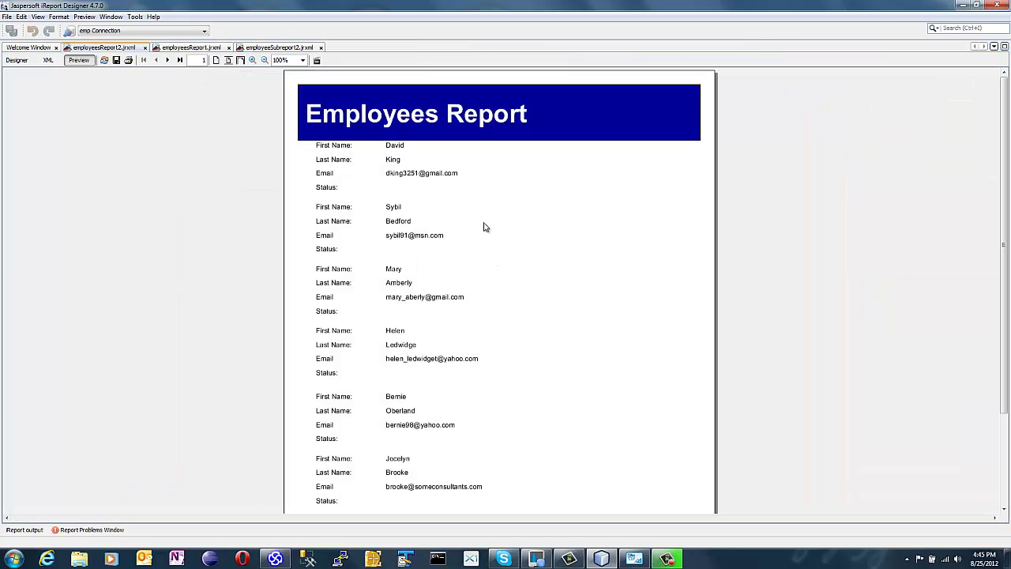
left_click(166, 62)
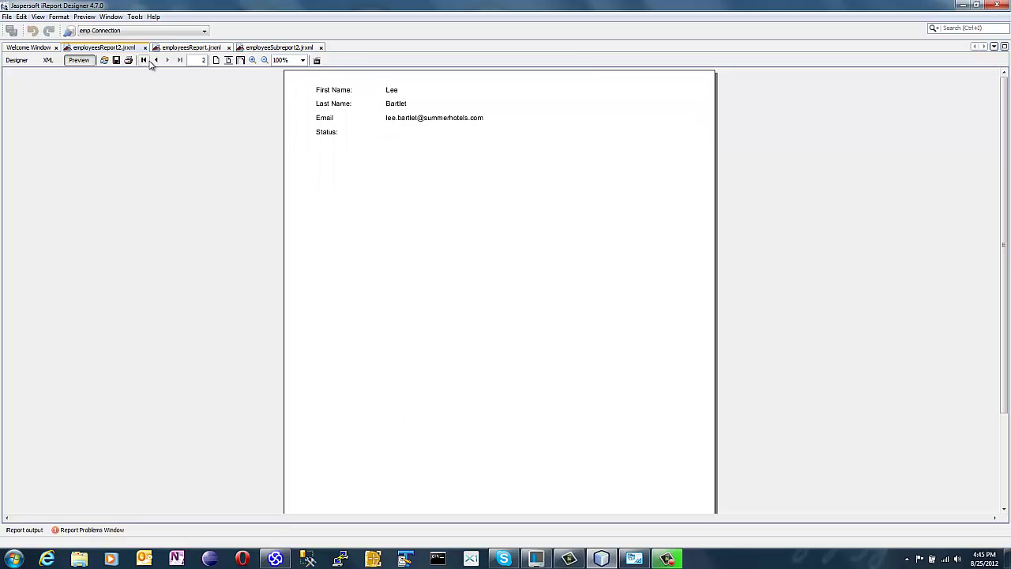
left_click(145, 61)
left_click(16, 60)
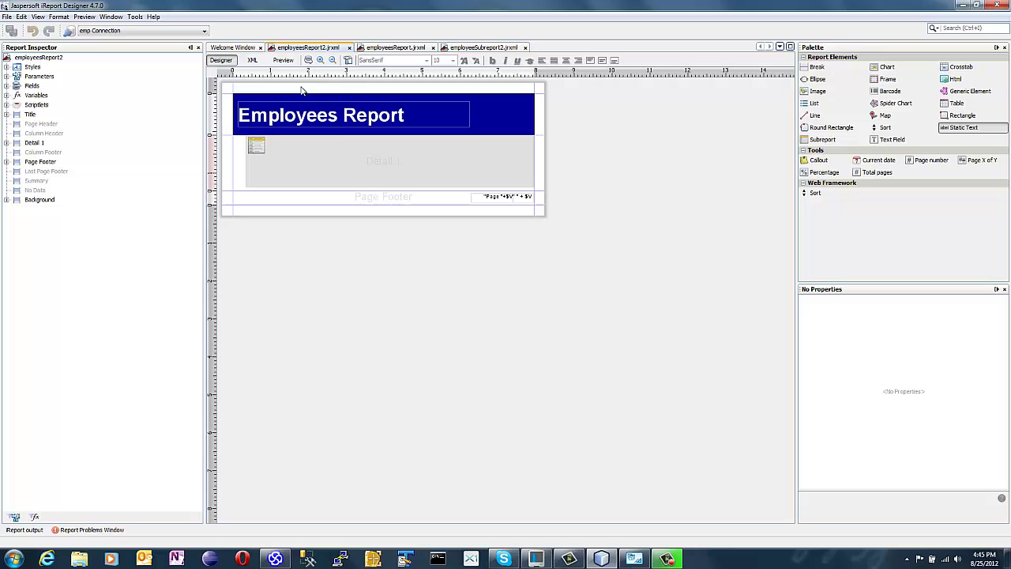
Deepen Detail 1 and place the company_name field, without its label, at the band's top-left
mouse_move(410, 192)
left_mouse_down()
mouse_move(411, 203)
mouse_move(399, 191)
left_mouse_up()
left_click(397, 177)
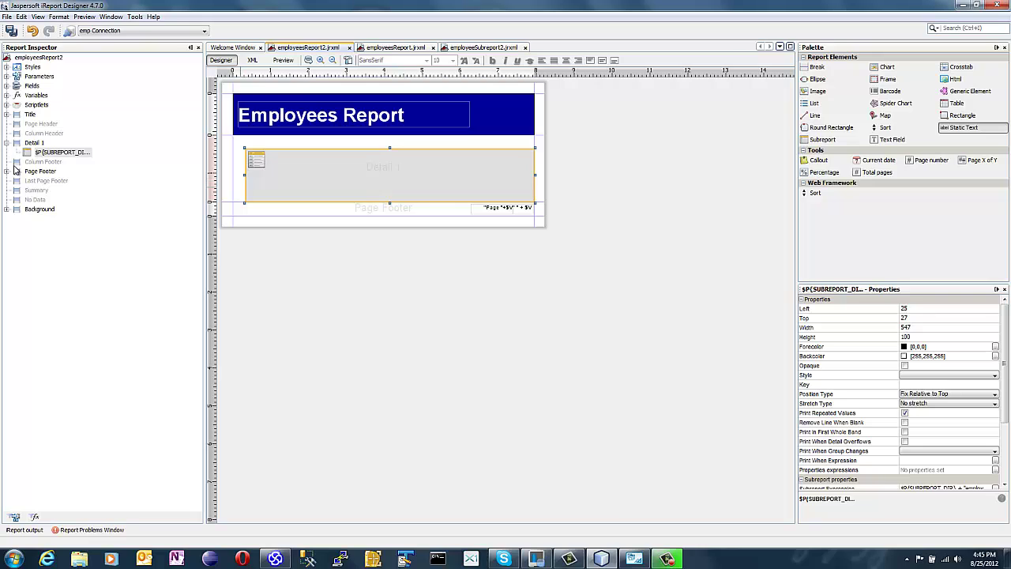
left_click(6, 85)
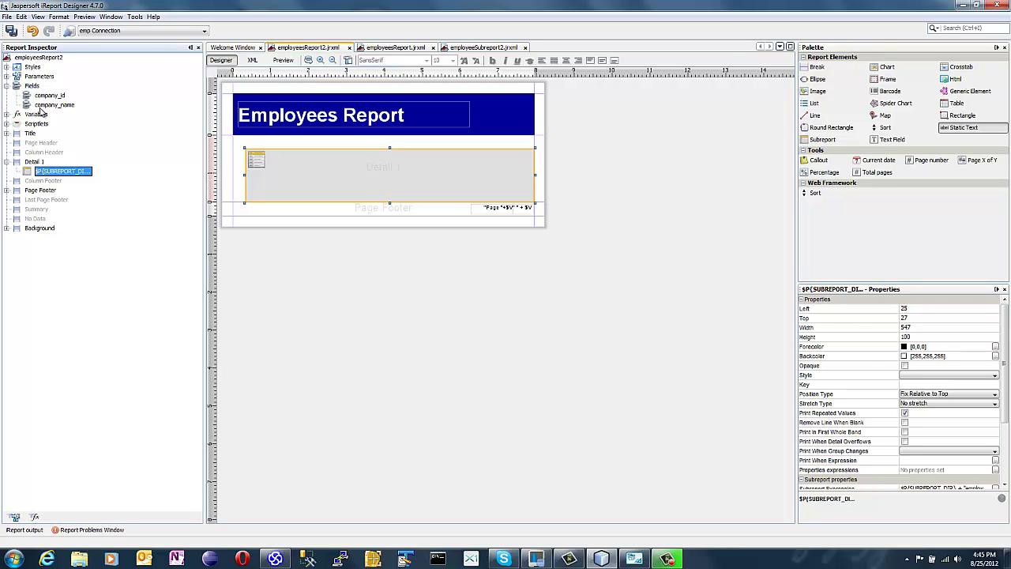
left_click_drag(49, 105, 297, 154)
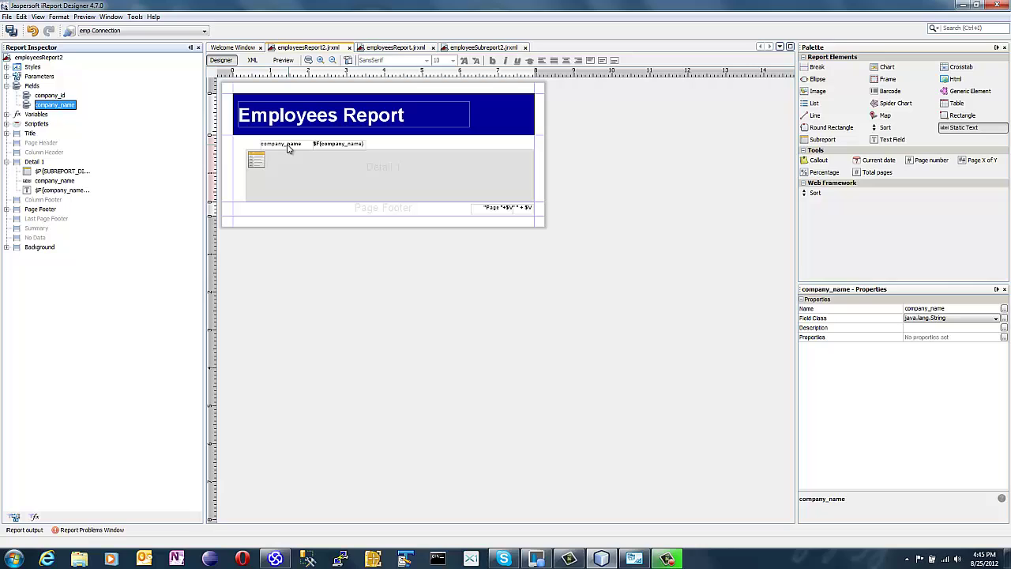
left_click(289, 148)
key("Delete")
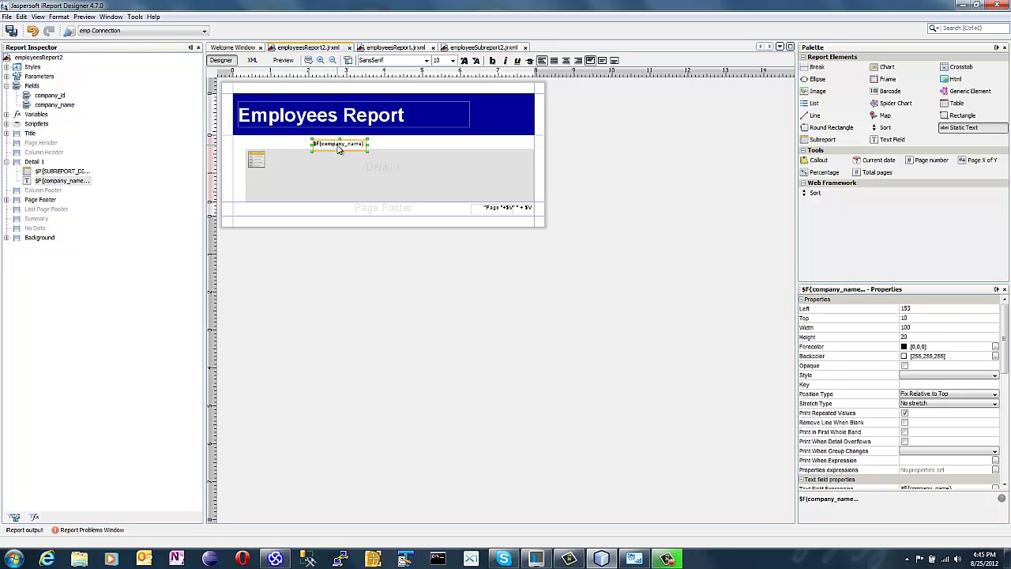
left_click_drag(338, 149, 391, 140)
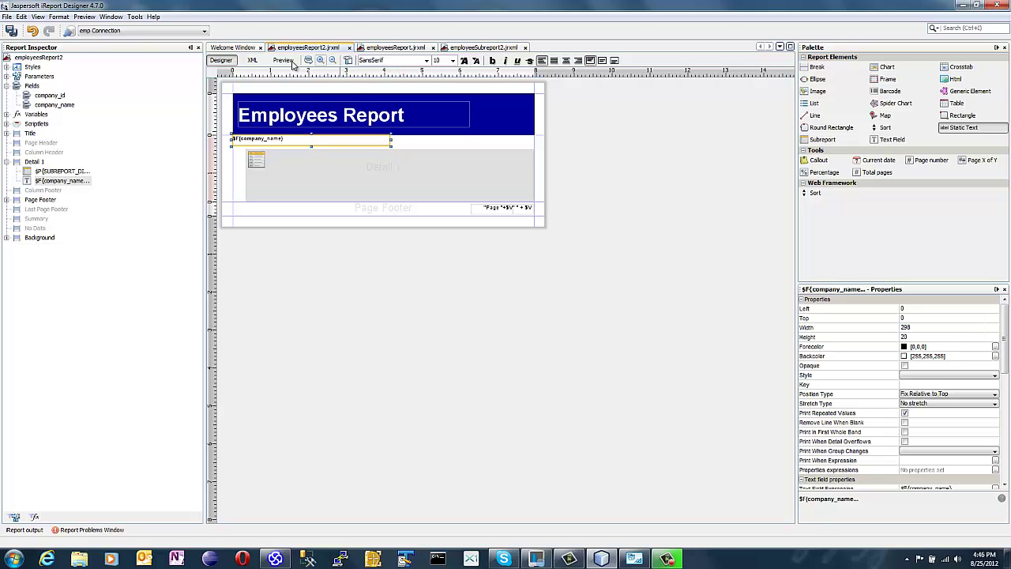
left_click(291, 62)
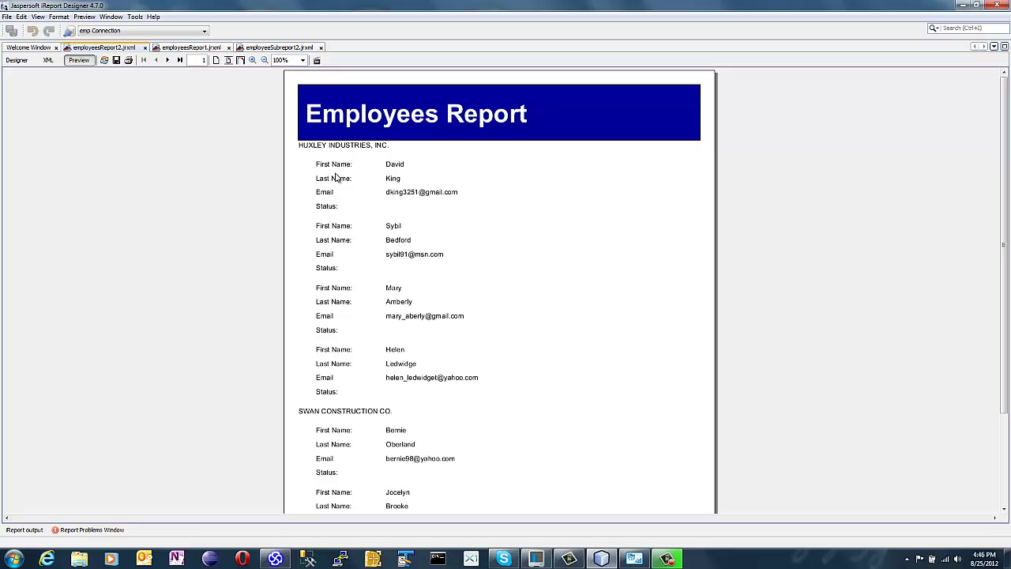
left_click(16, 61)
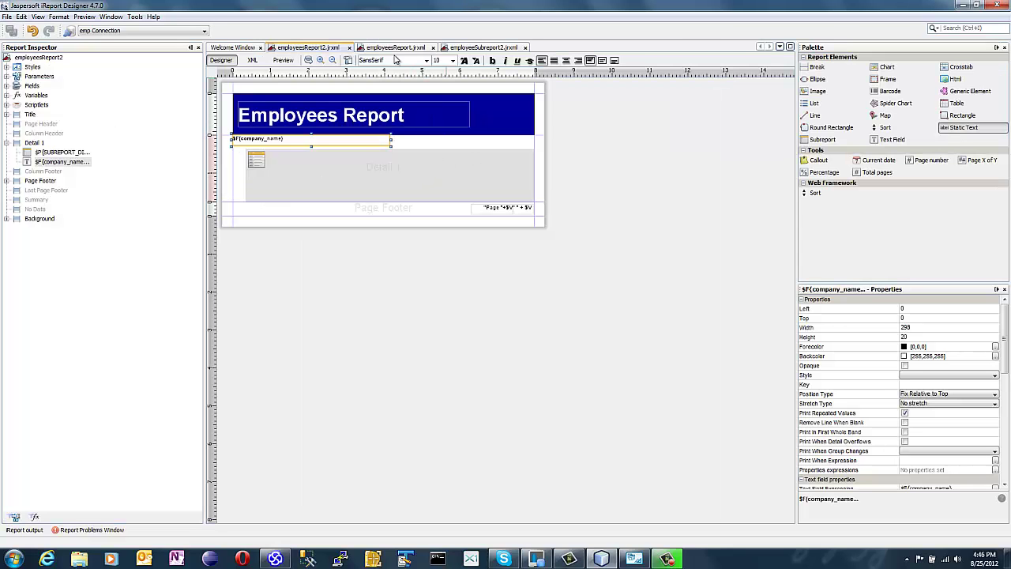
In employeeSubreport2, drop a new subreport into Detail using the Blank Letter layout
left_click(482, 49)
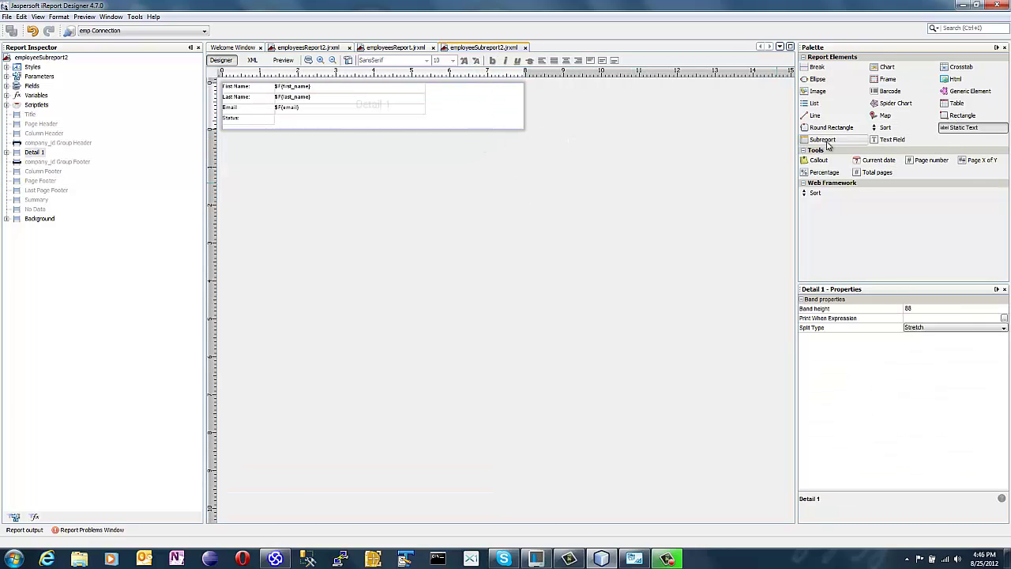
left_click_drag(822, 139, 353, 128)
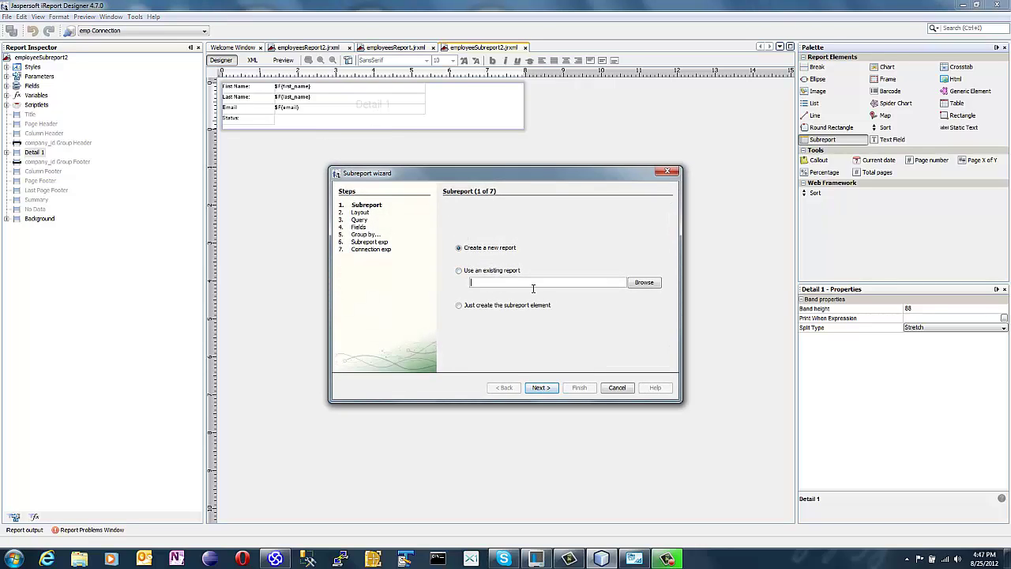
left_click(542, 387)
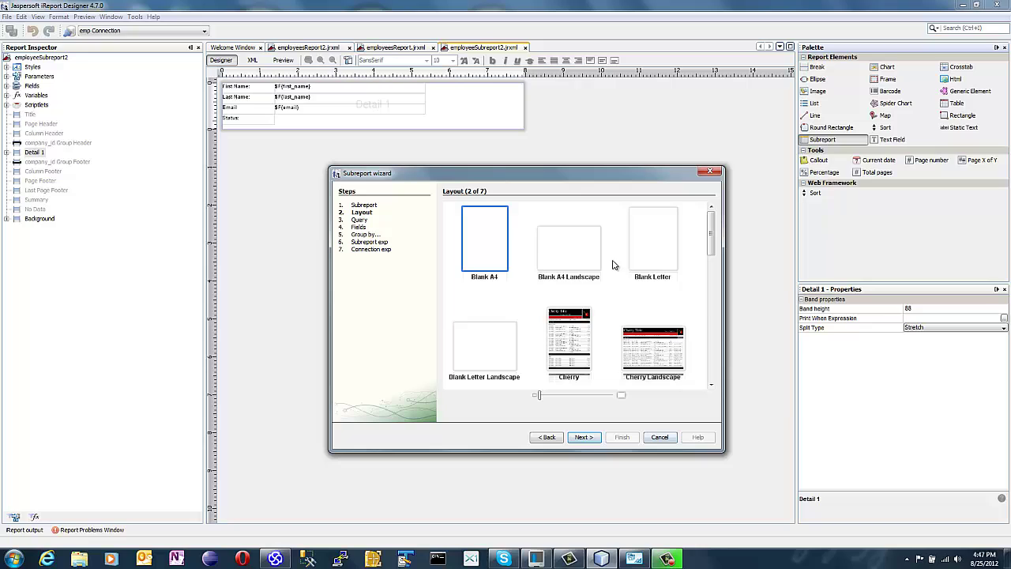
left_click(649, 258)
left_click(590, 440)
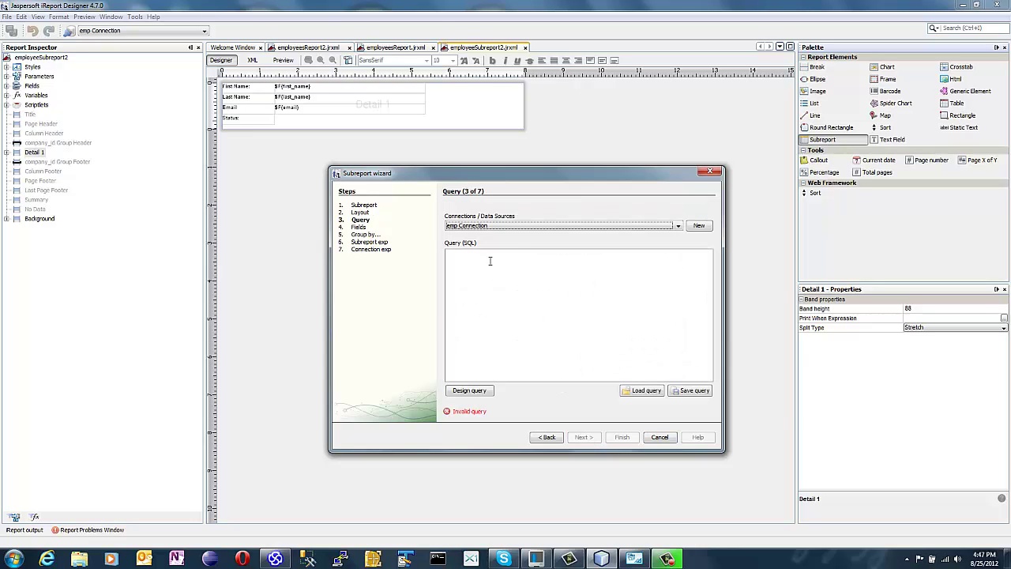
Copy the employee_status lookup query from MySQL Workbench and paste it as the subreport query
left_click(635, 558)
left_click(452, 212)
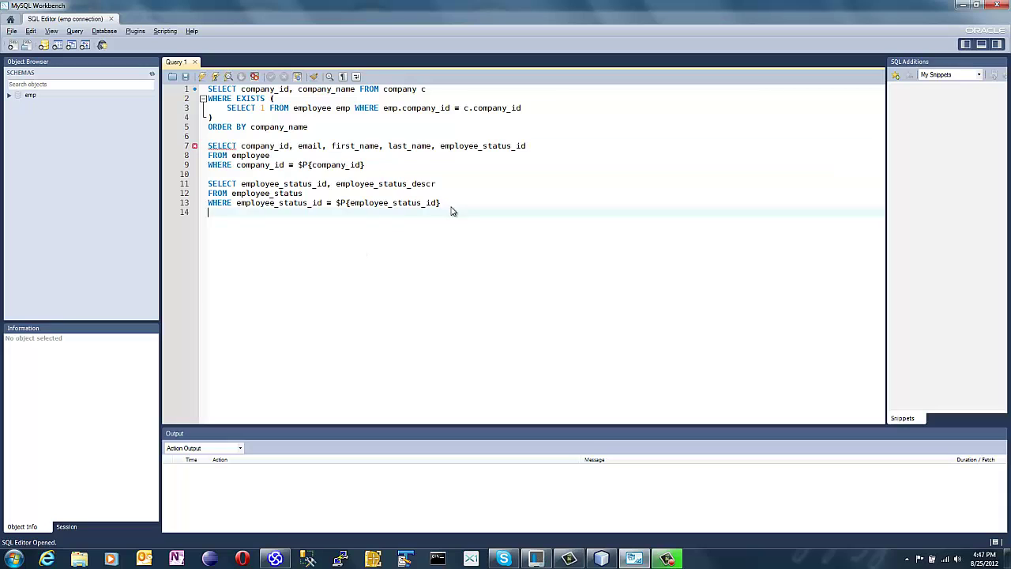
left_click_drag(453, 211, 207, 183)
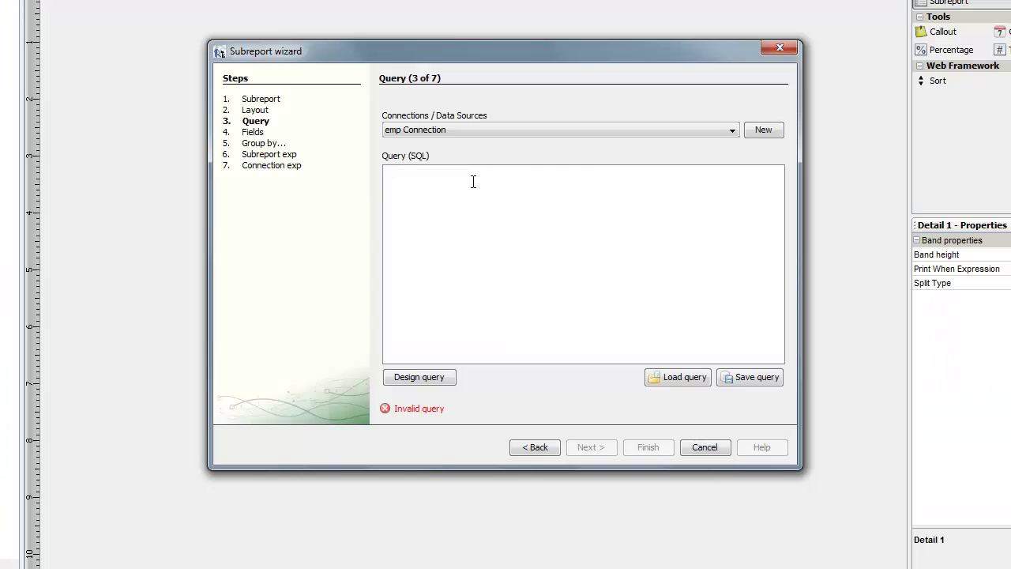
type("SELECT employee_status_id, employee_status_descr FROM employee_status WHERE employee_status_id = $P{employee_status_id}")
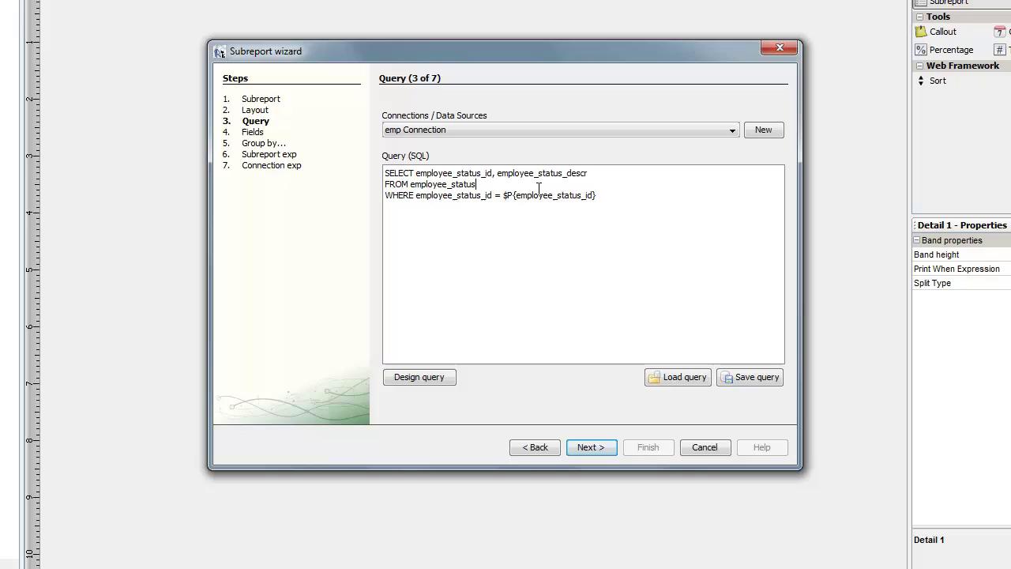
Remove the WHERE line, add both status fields, and leave the subreport ungrouped
triple_click(637, 194)
key("Delete")
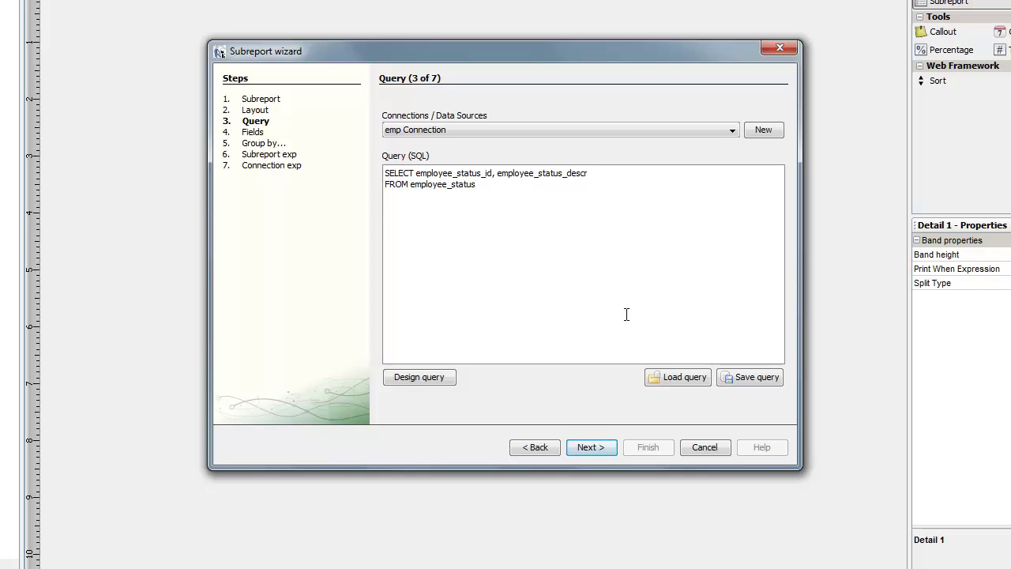
left_click(591, 447)
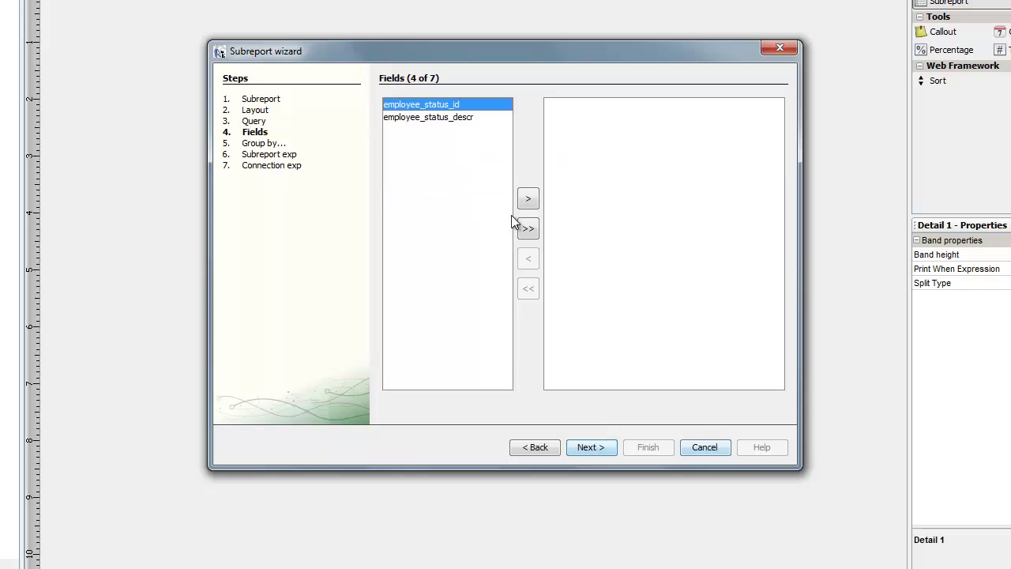
left_click(529, 228)
left_click(585, 445)
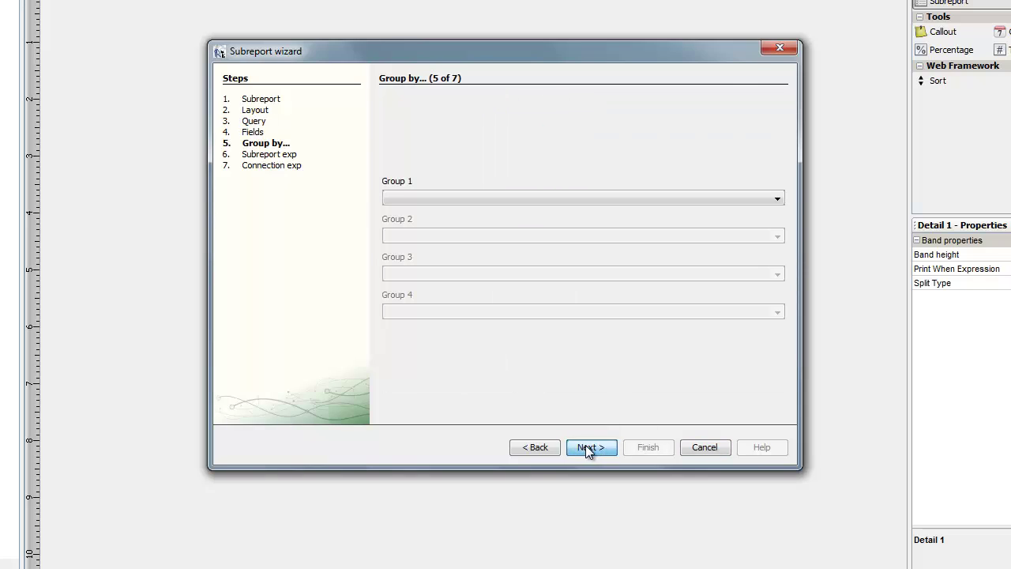
left_click(401, 194)
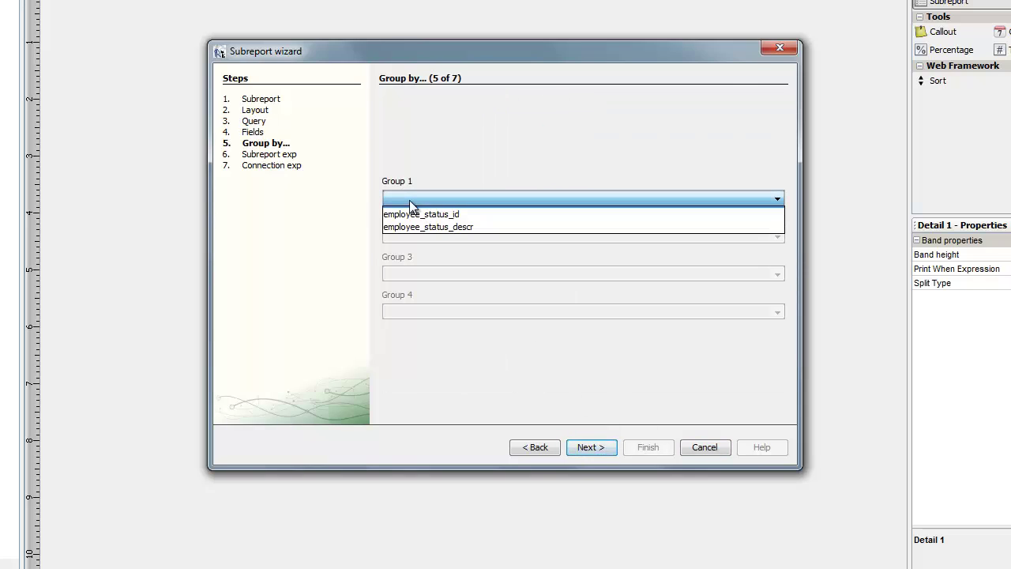
left_click(435, 166)
Name the subreport employeeStatusSubreport2 and finish the wizard
left_click(600, 449)
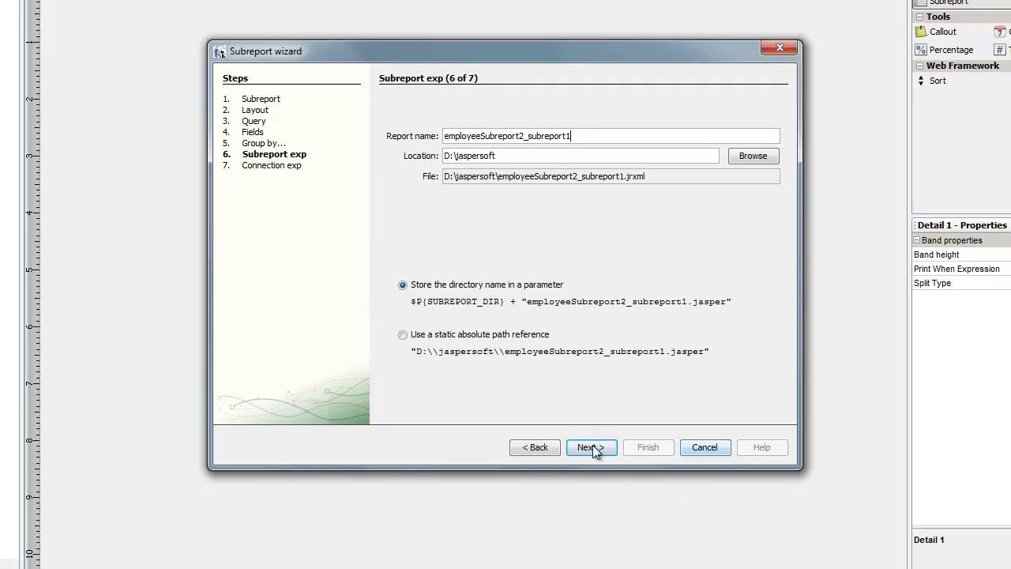
left_click(593, 446)
left_click(539, 447)
left_click_drag(447, 136, 648, 135)
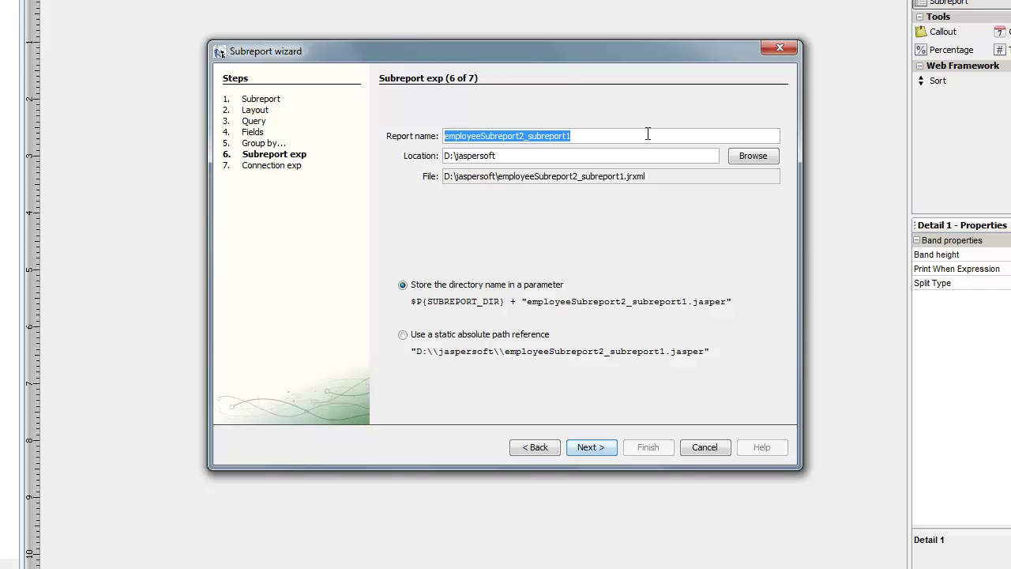
type("employeeStatus")
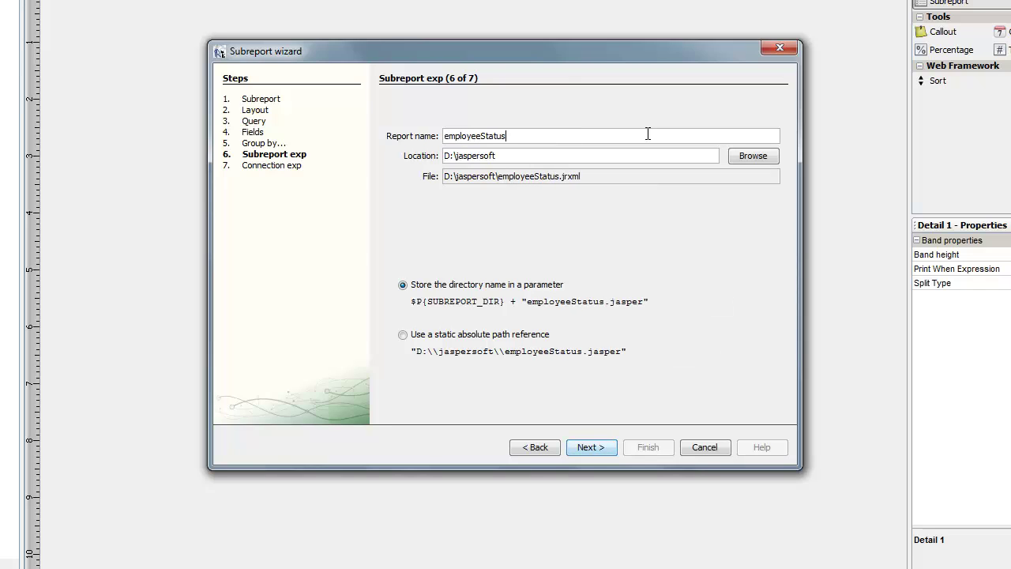
type("Subreport2")
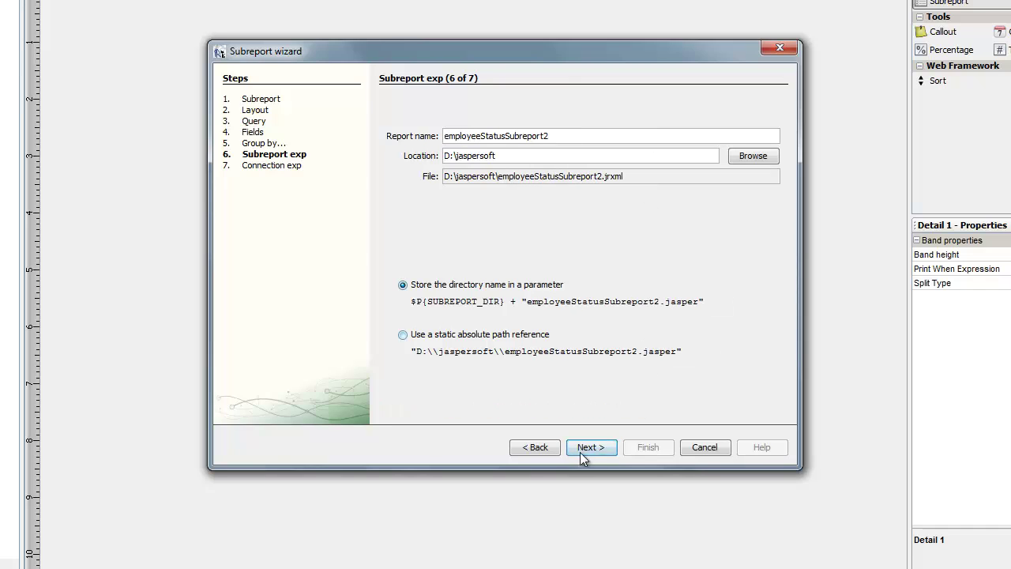
left_click(587, 447)
left_click(648, 447)
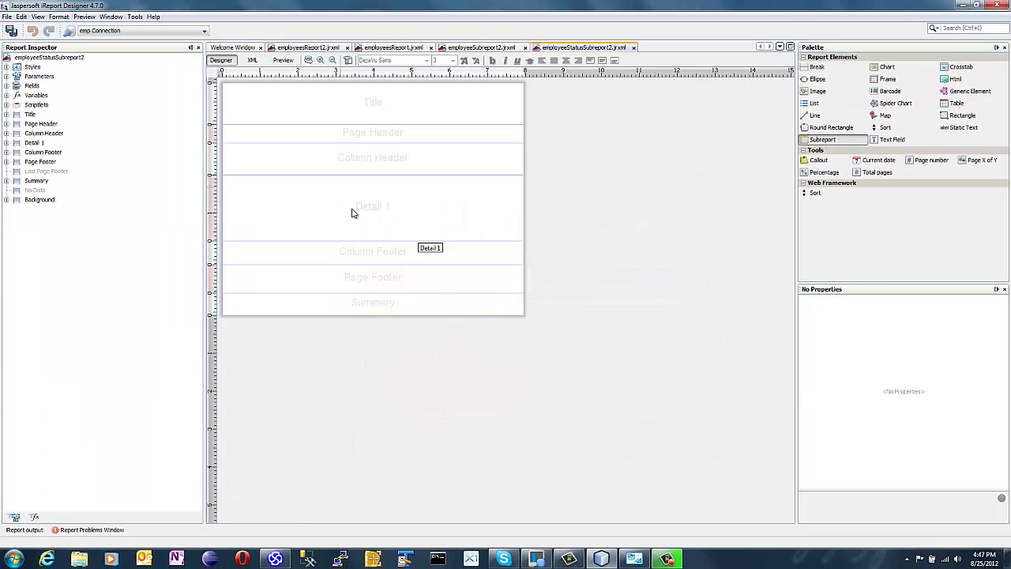
Delete the Title, Page Header and Column Header bands
left_click(31, 115)
right_click(29, 115)
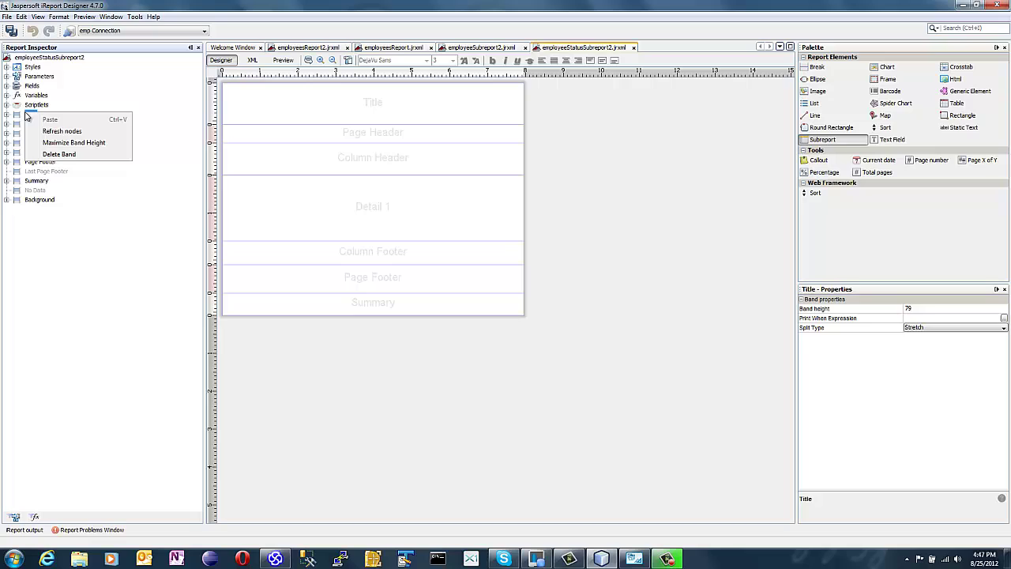
left_click(52, 154)
right_click(29, 129)
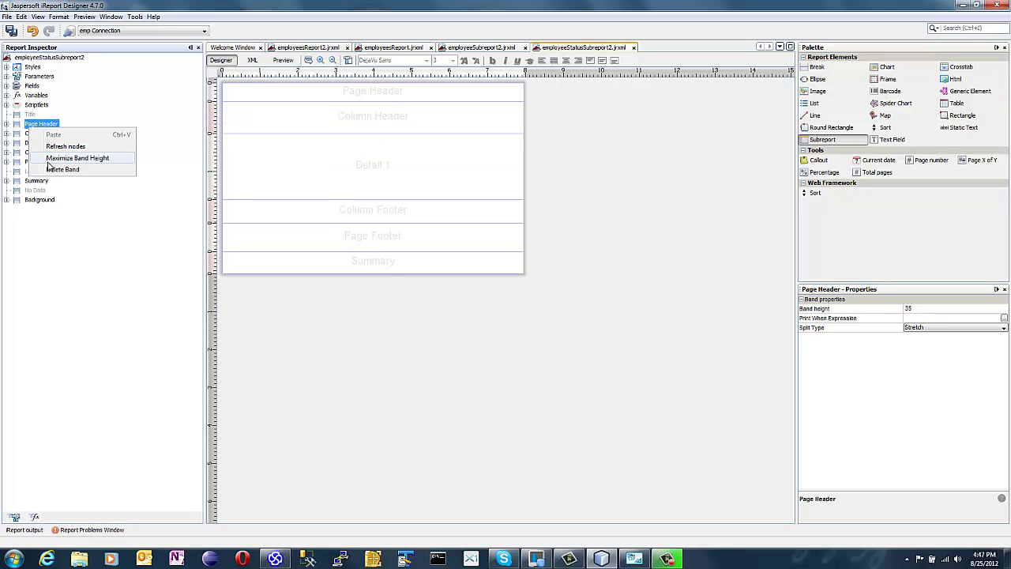
left_click(55, 168)
right_click(47, 136)
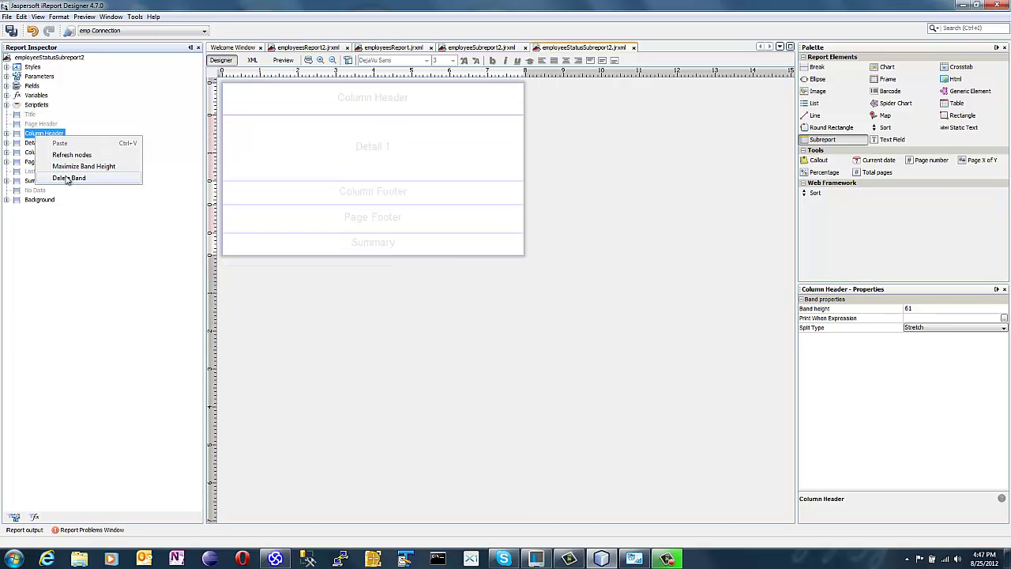
left_click(68, 178)
Delete the Column Footer, Page Footer and Summary bands
left_click(43, 152)
right_click(56, 153)
left_click(71, 193)
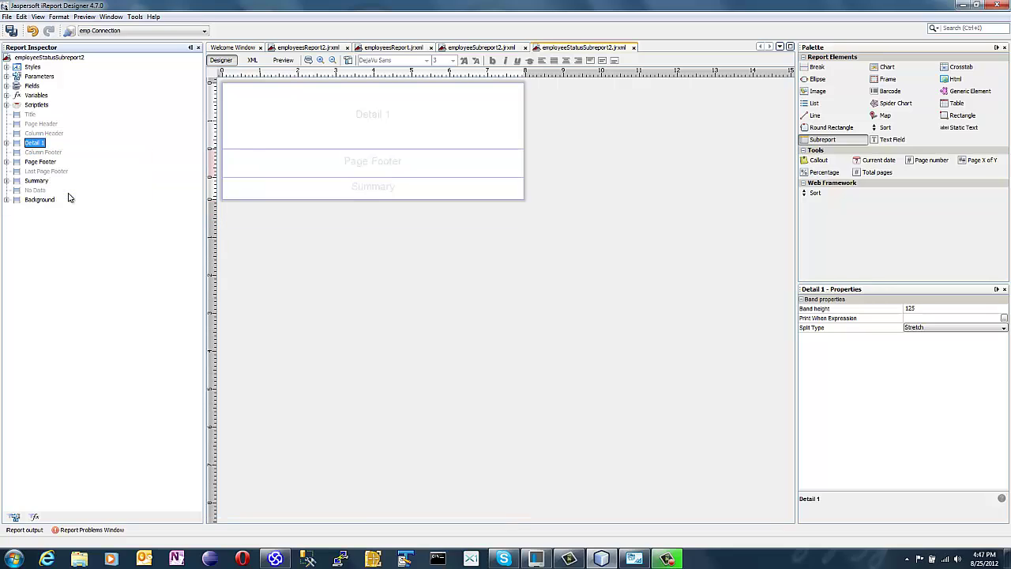
left_click(38, 162)
right_click(47, 162)
left_click(69, 202)
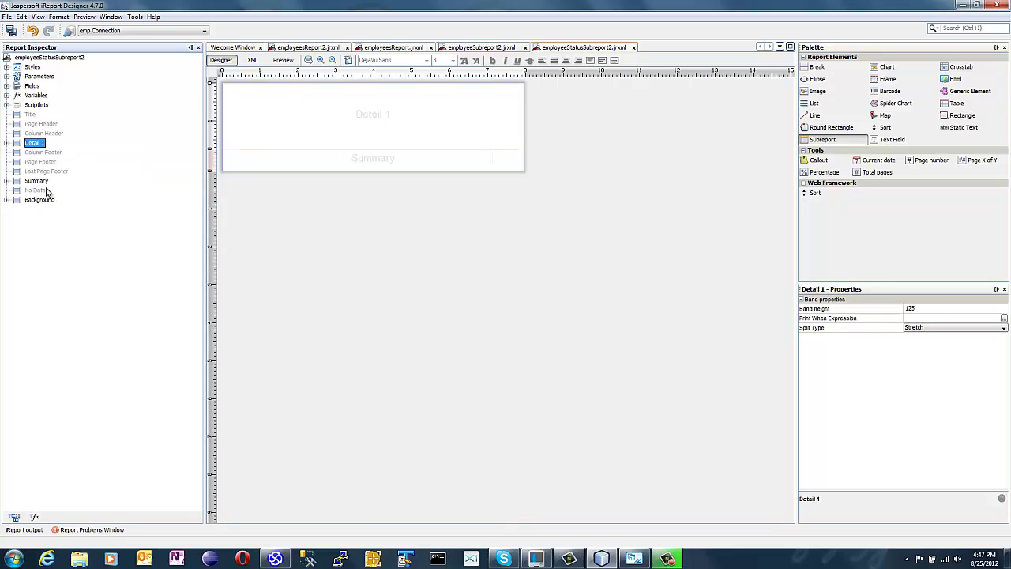
right_click(35, 181)
left_click(65, 224)
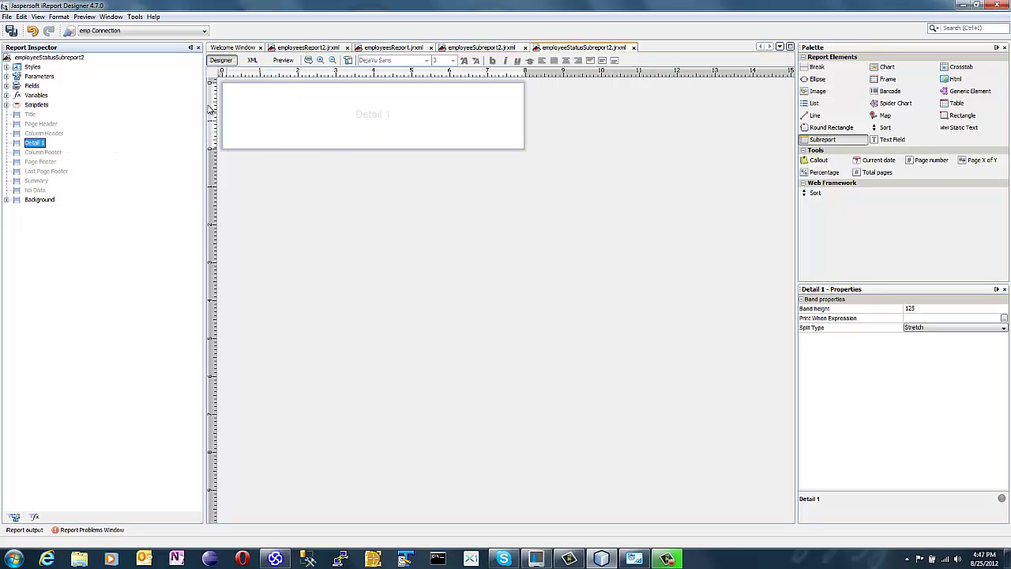
Place the employee_status_descr field, without its label, at the Detail band's top-left
left_click(308, 61)
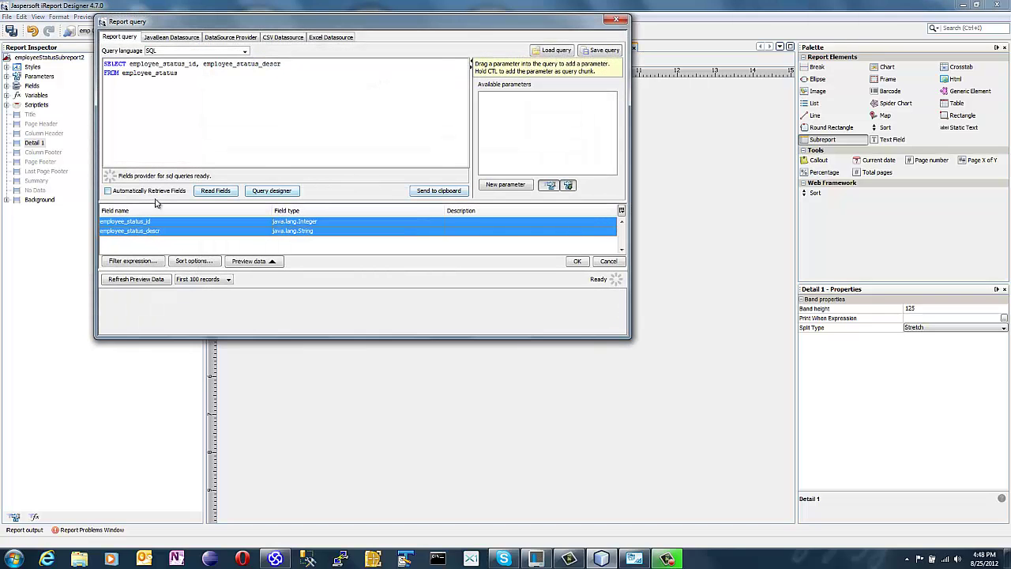
left_click(578, 261)
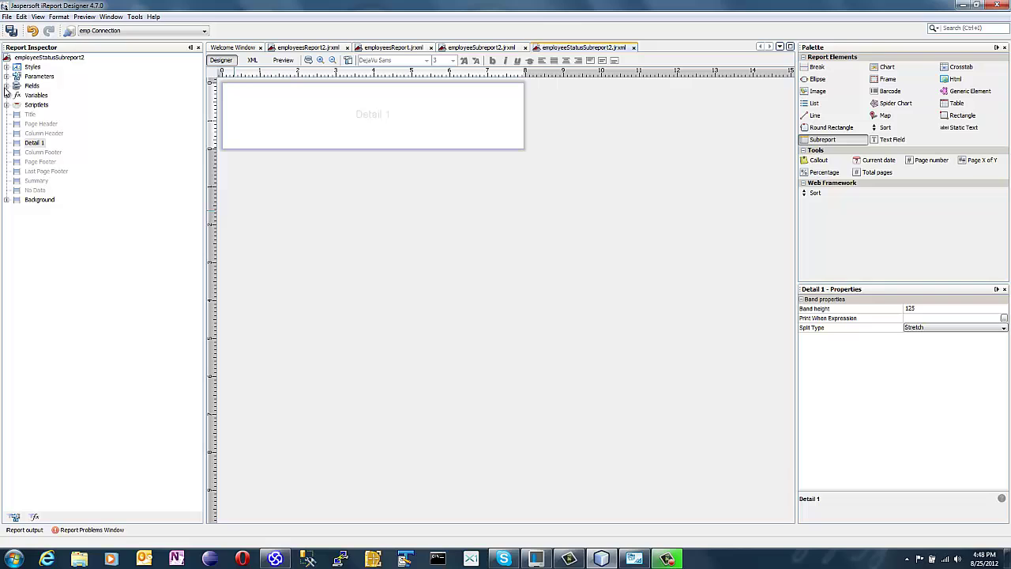
left_click(7, 86)
left_click_drag(49, 105, 288, 117)
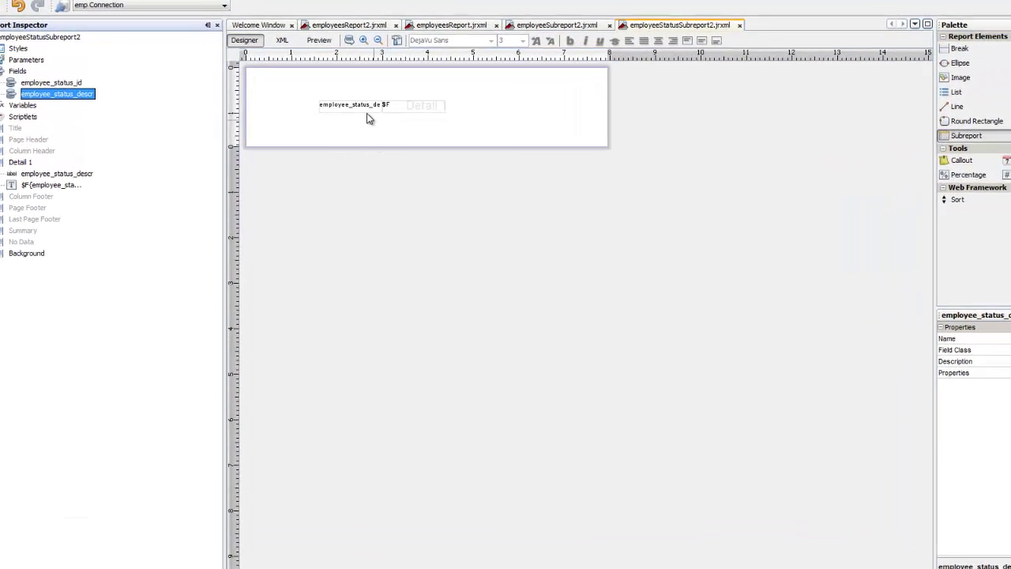
left_click(356, 107)
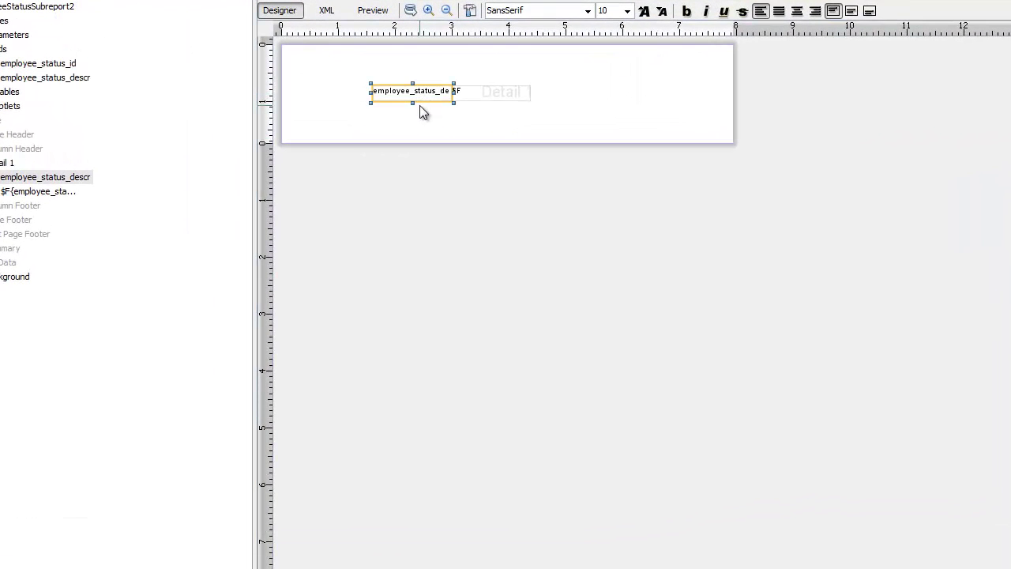
key("Delete")
left_click_drag(462, 95, 290, 53)
Widen the status field and set the Detail 1 band height to 20
left_click_drag(395, 123, 395, 60)
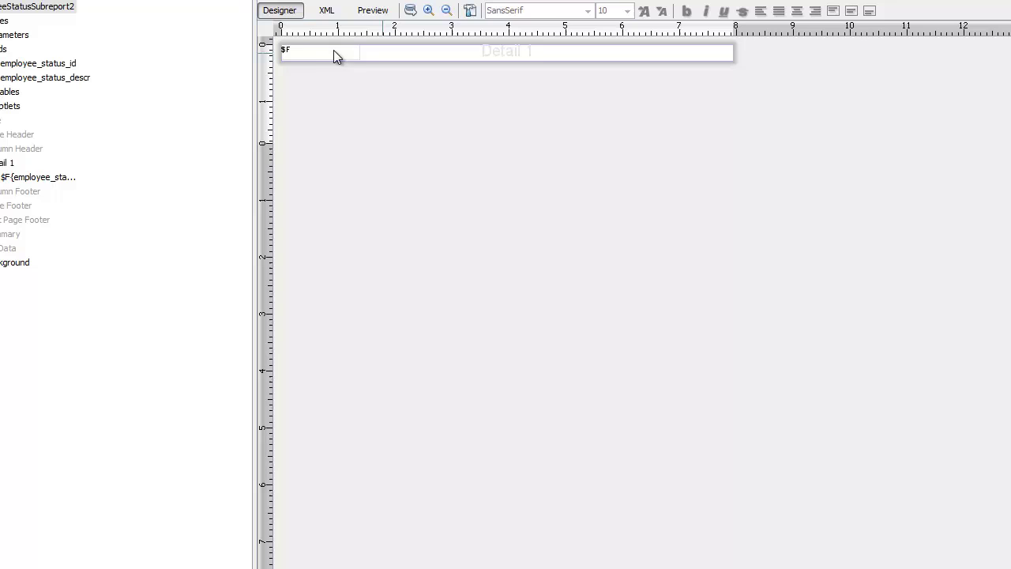
left_click(305, 51)
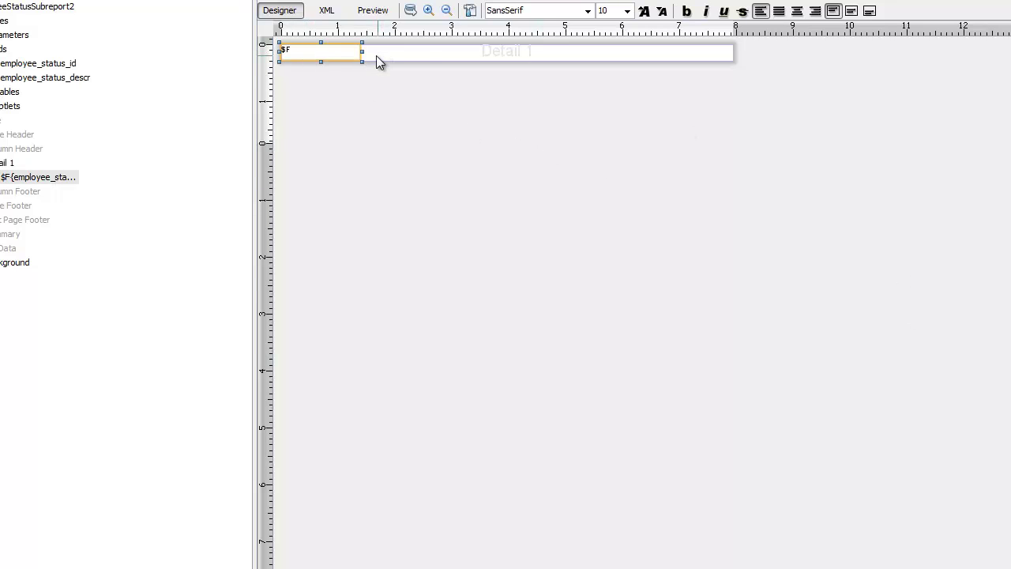
left_click_drag(363, 51, 450, 52)
left_click(564, 56)
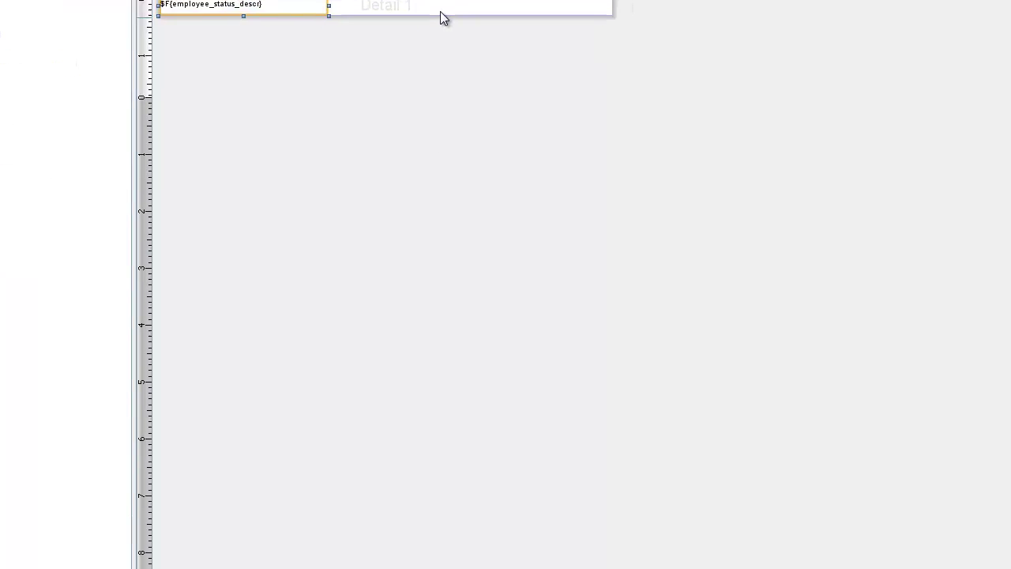
left_click(888, 211)
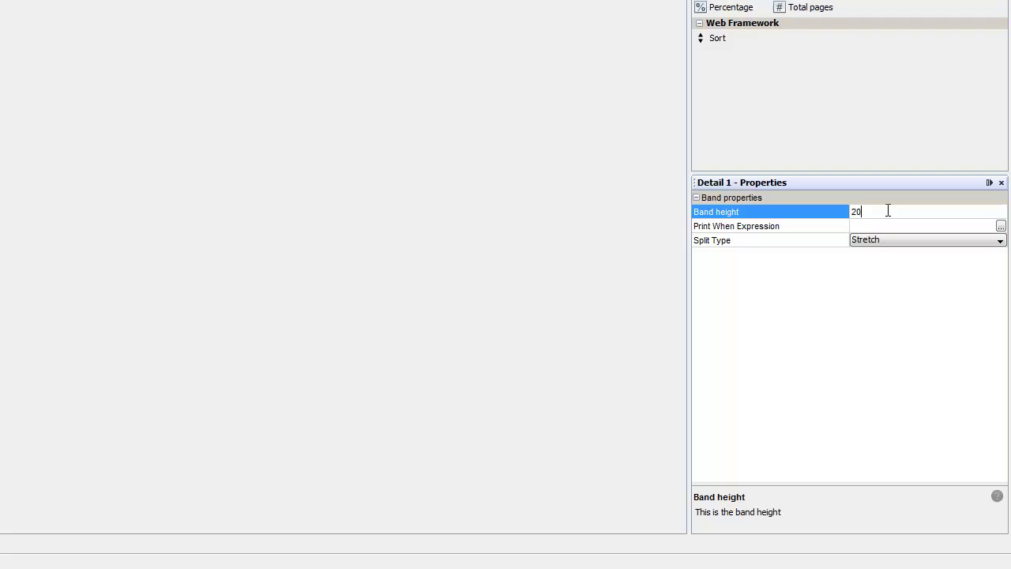
type("20")
left_click(150, 72)
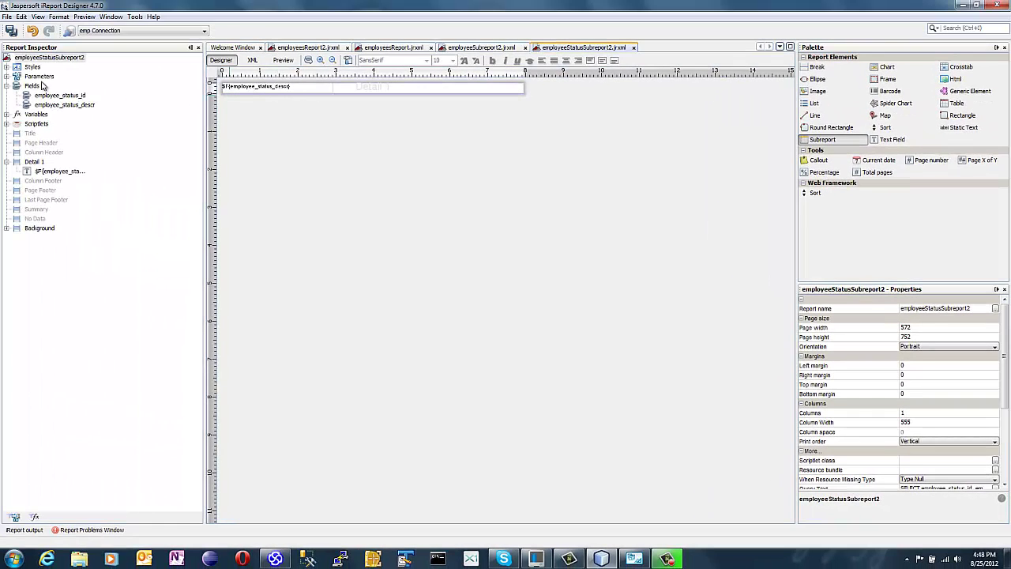
Add a report parameter named employee_status_id with default value 1
left_click(7, 76)
left_click(48, 76)
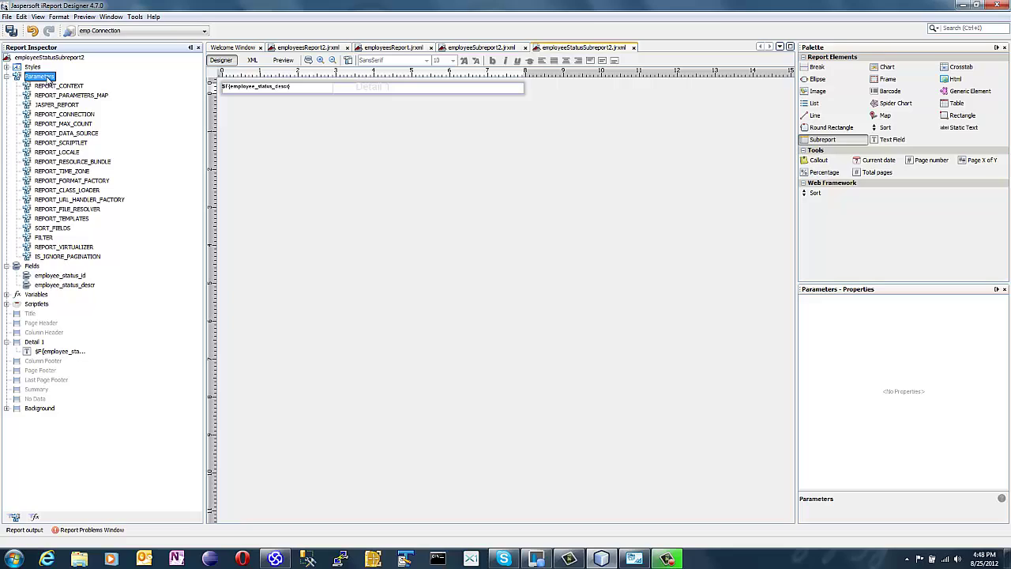
right_click(47, 77)
left_click(79, 84)
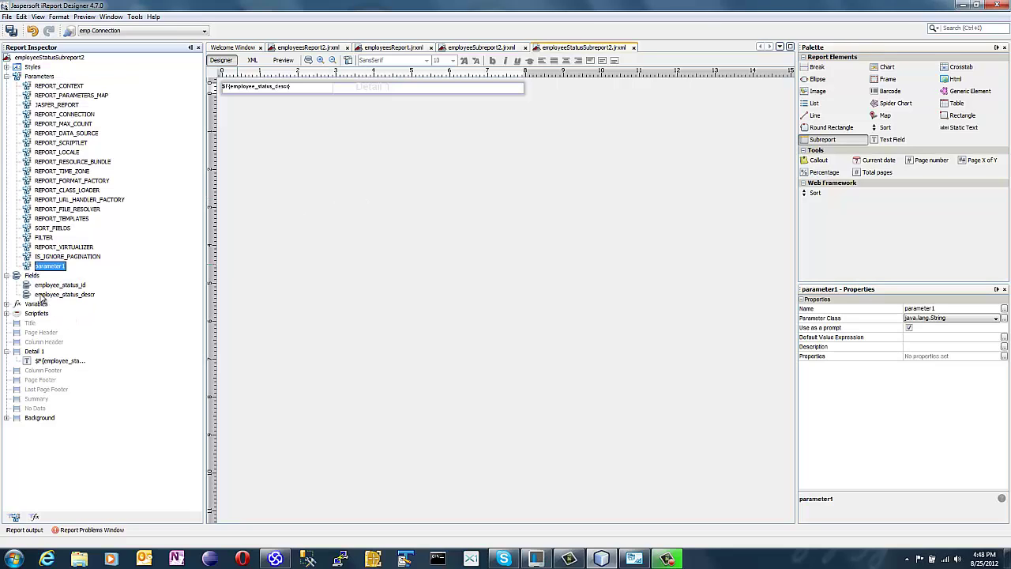
left_click(952, 308)
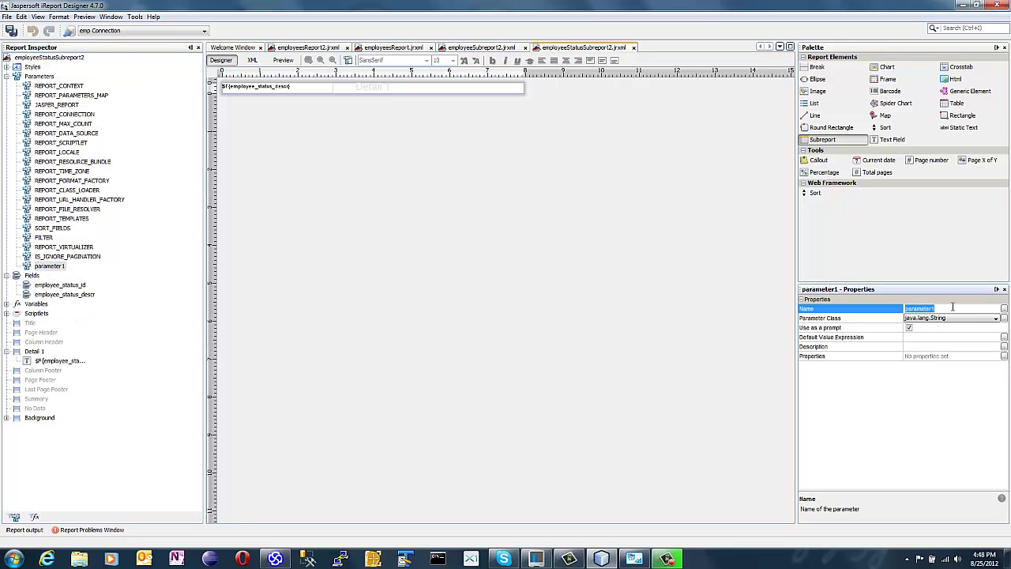
type("employee_status_id")
key("Return")
left_click(927, 335)
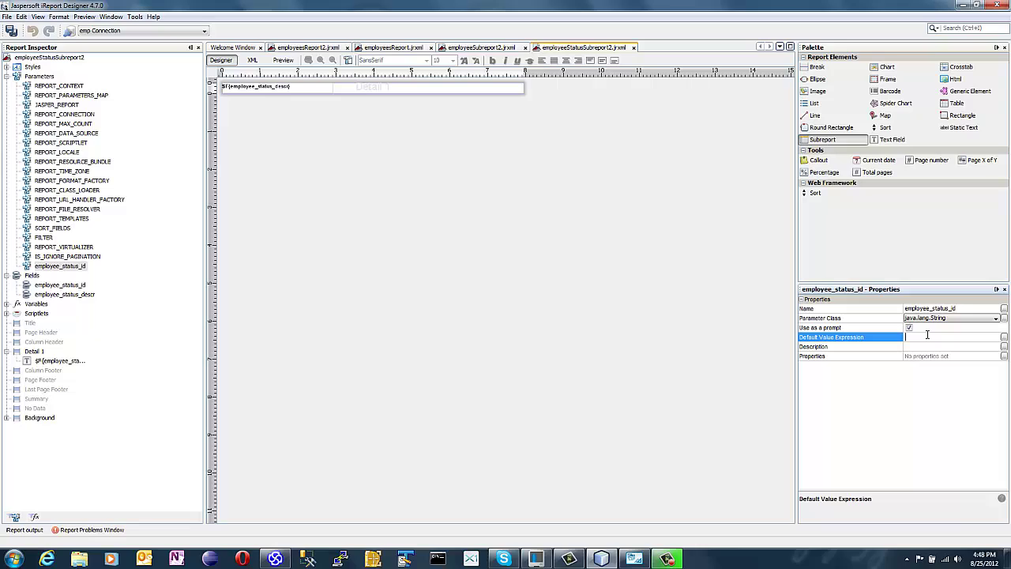
key("Return")
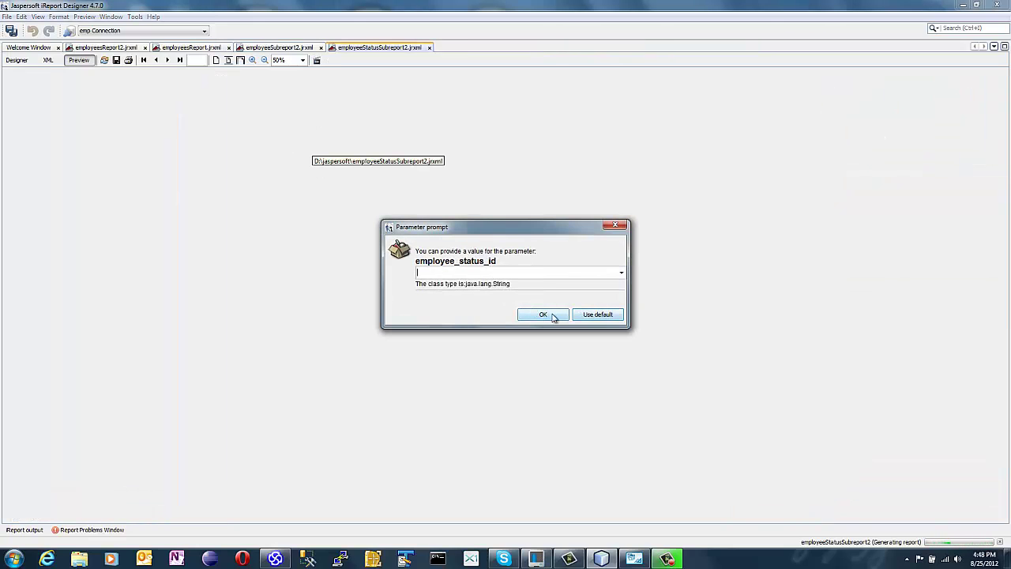
Accept the preview prompt and turn off 'Use as a prompt' for employee_status_id
left_click(543, 314)
left_click(16, 60)
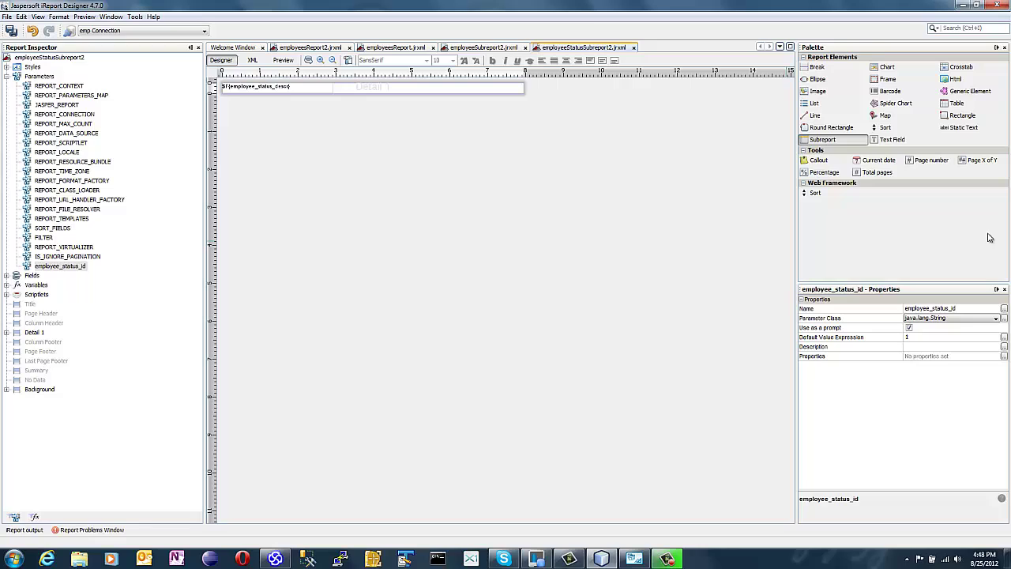
left_click(909, 329)
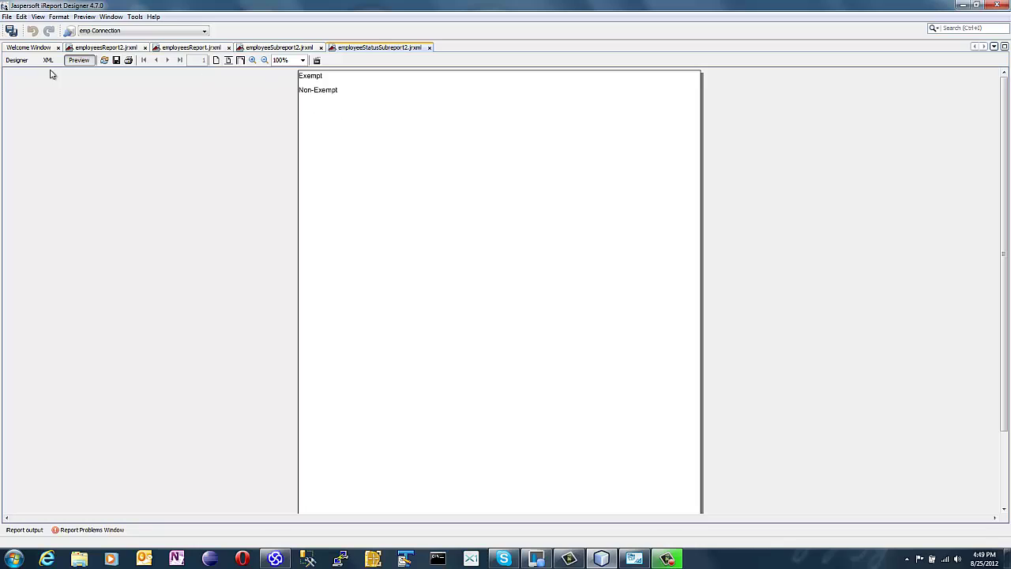
left_click(17, 61)
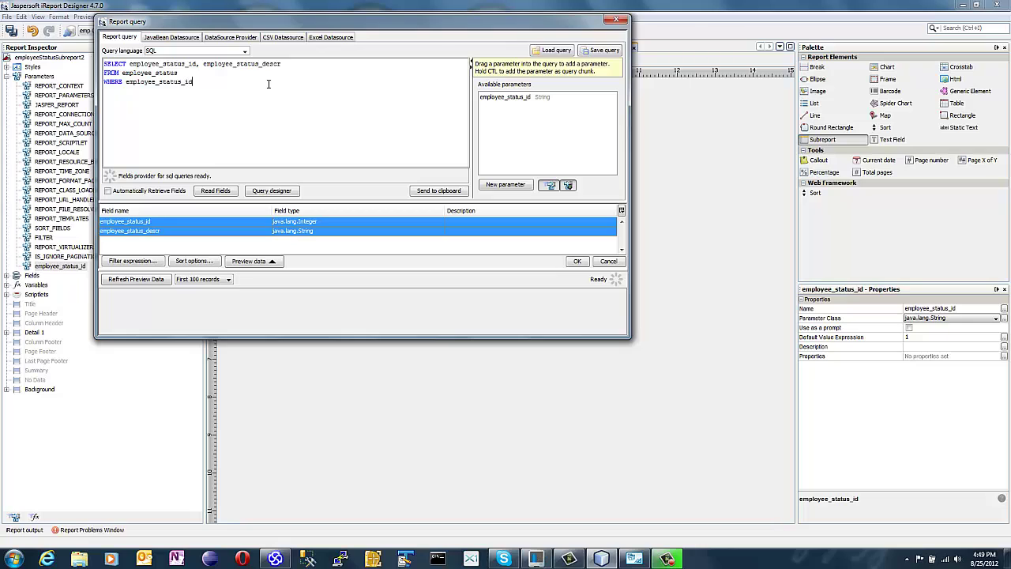
Add a WHERE condition on the employee_status_id parameter to the report query
left_click_drag(482, 98, 322, 103)
left_click(577, 262)
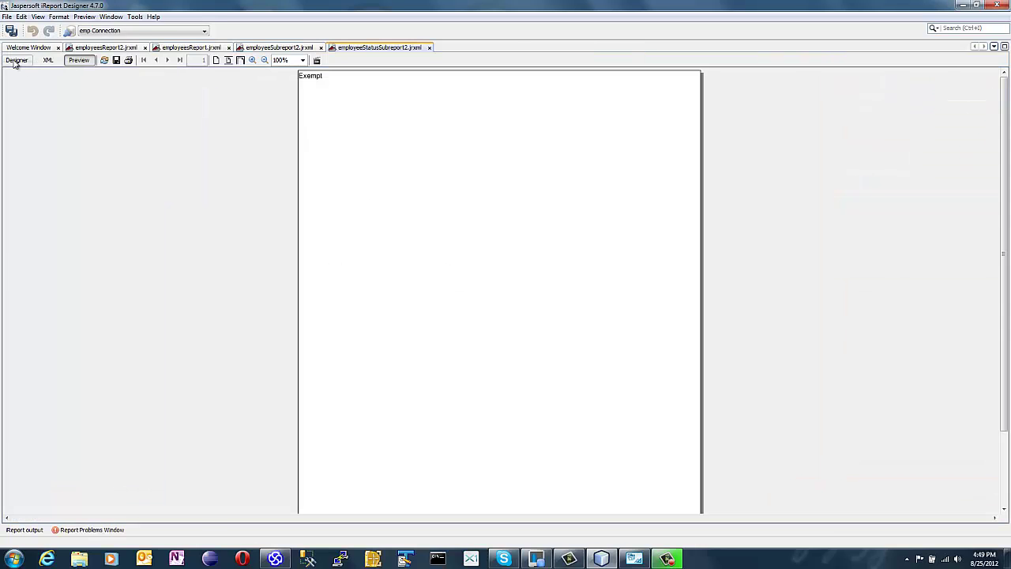
left_click(15, 61)
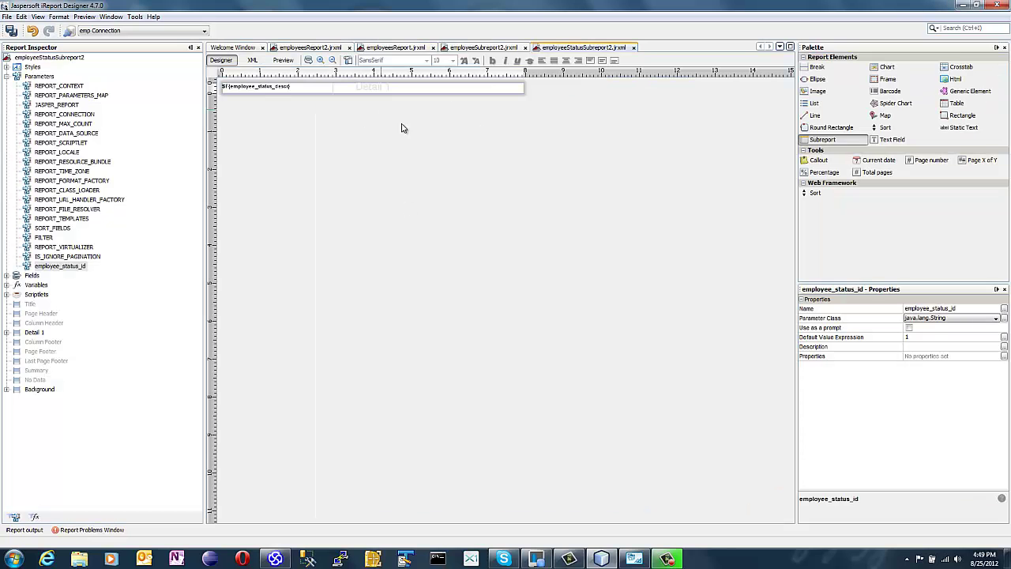
In employeeSubreport2, add a 20-high subreport beside the Status label in Detail
left_click(490, 50)
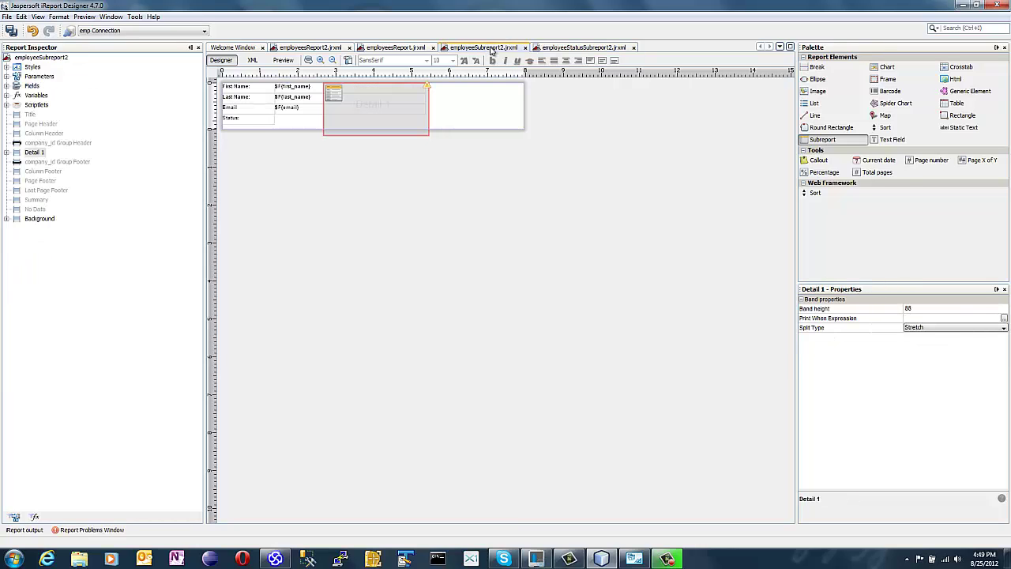
left_click_drag(423, 113, 431, 139)
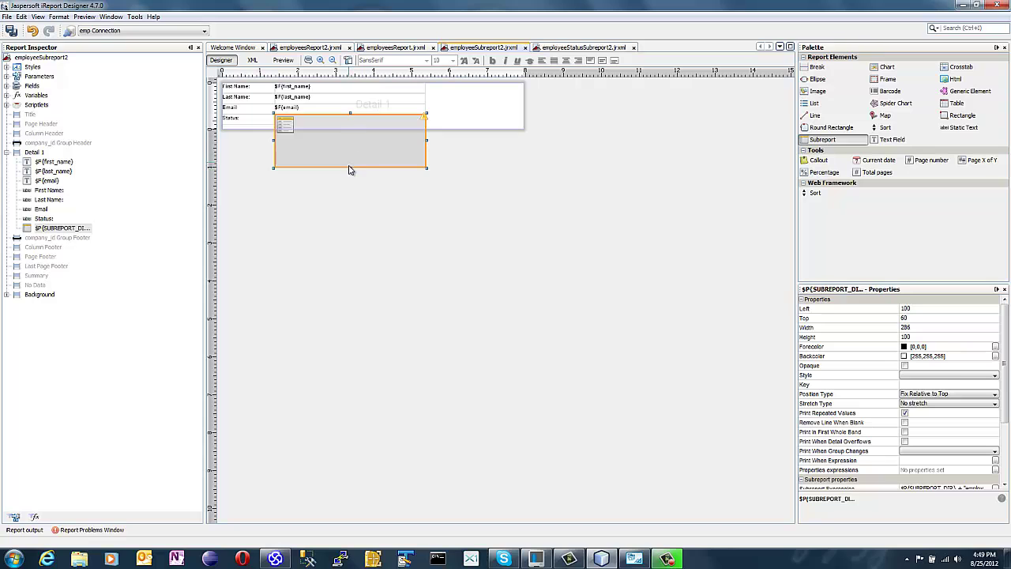
left_click_drag(350, 168, 354, 125)
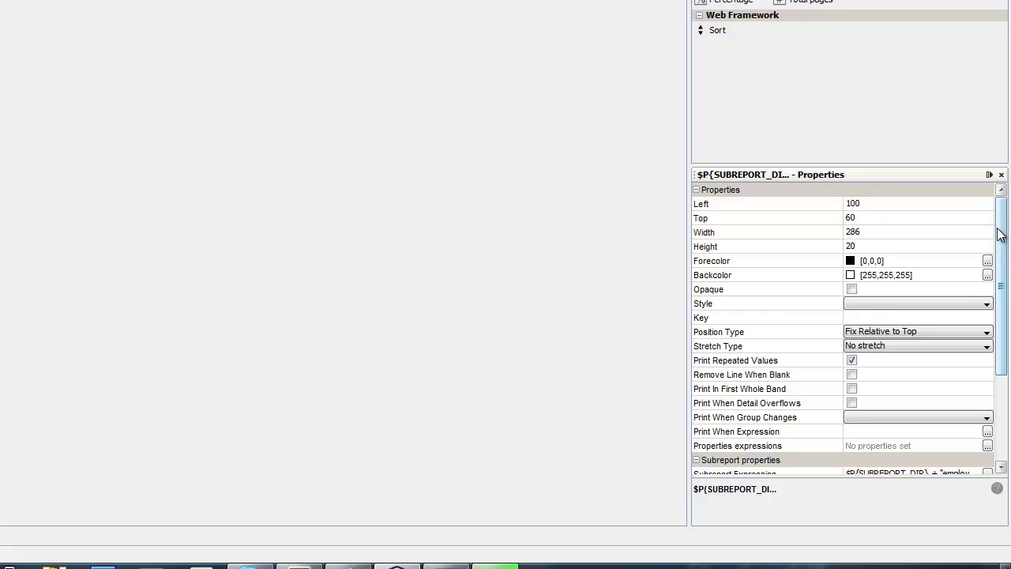
left_click_drag(999, 234, 784, 458)
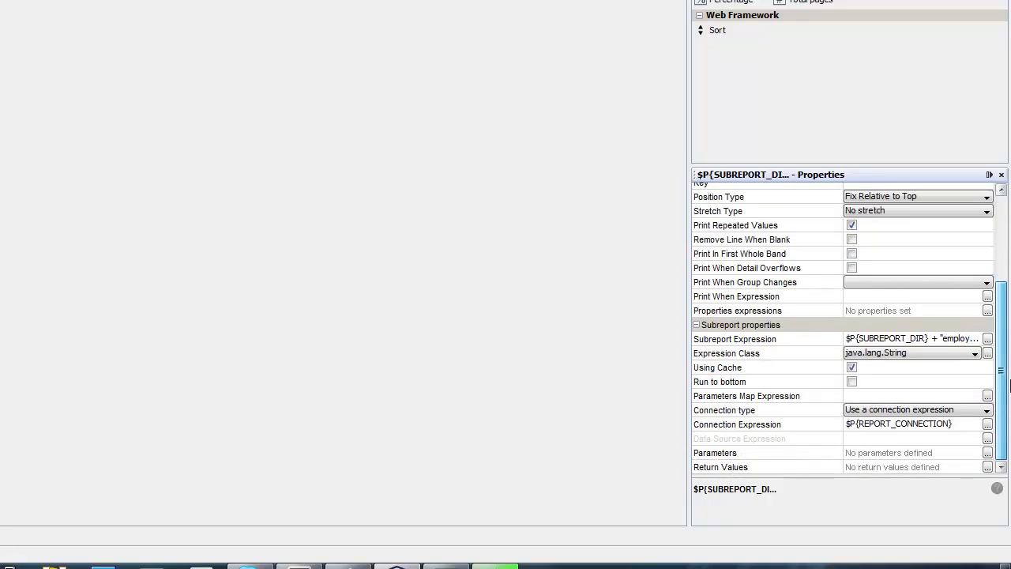
Pass $F{employee_status_id} to the status subreport as its employee_status_id parameter
left_click(987, 454)
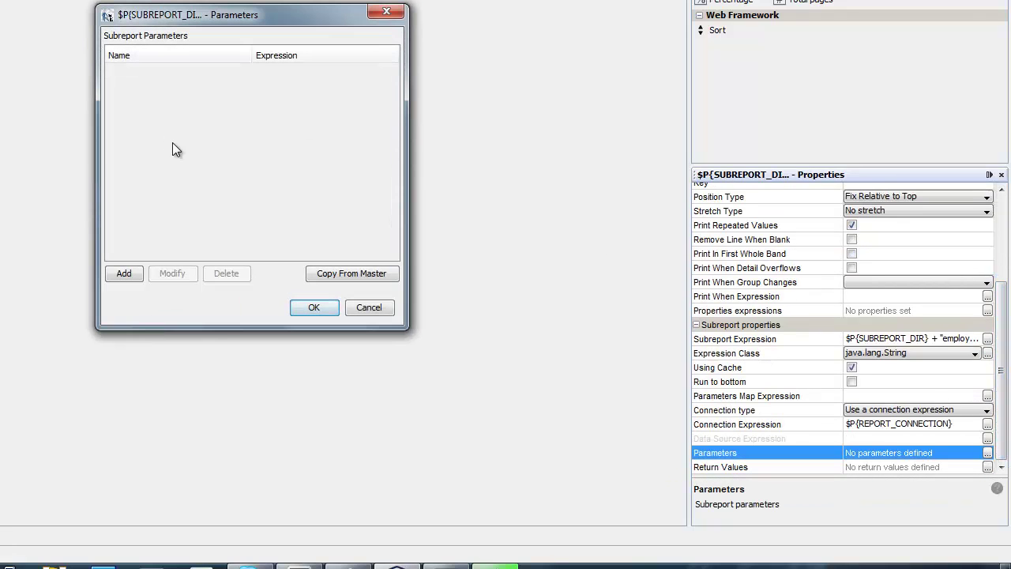
left_click(125, 273)
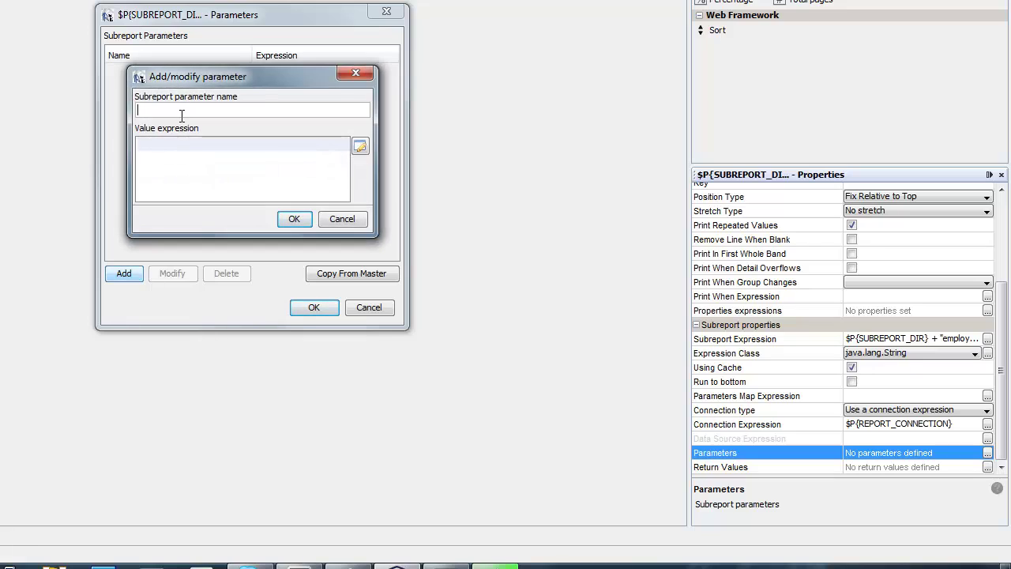
type("employee_status_id")
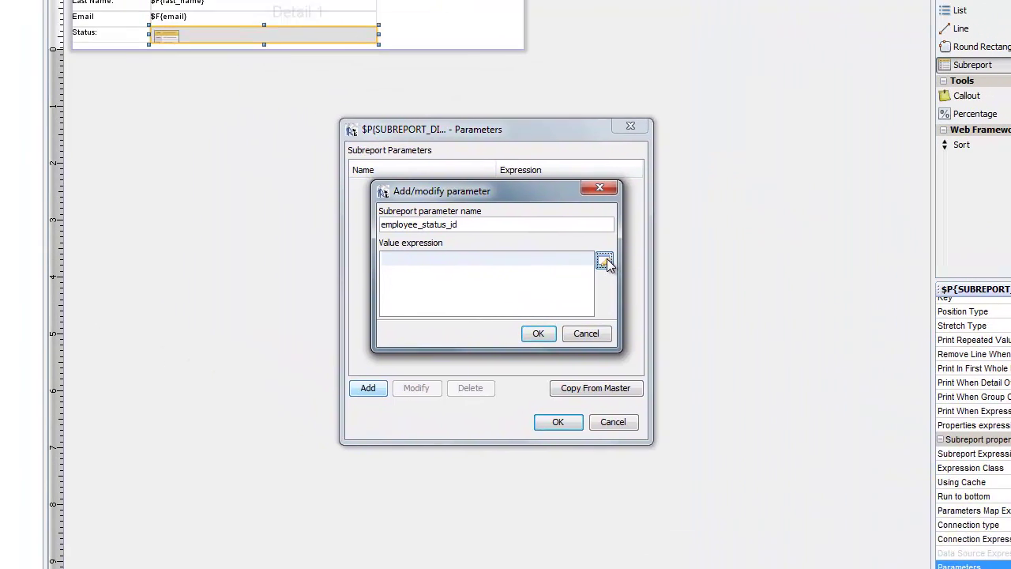
left_click(360, 147)
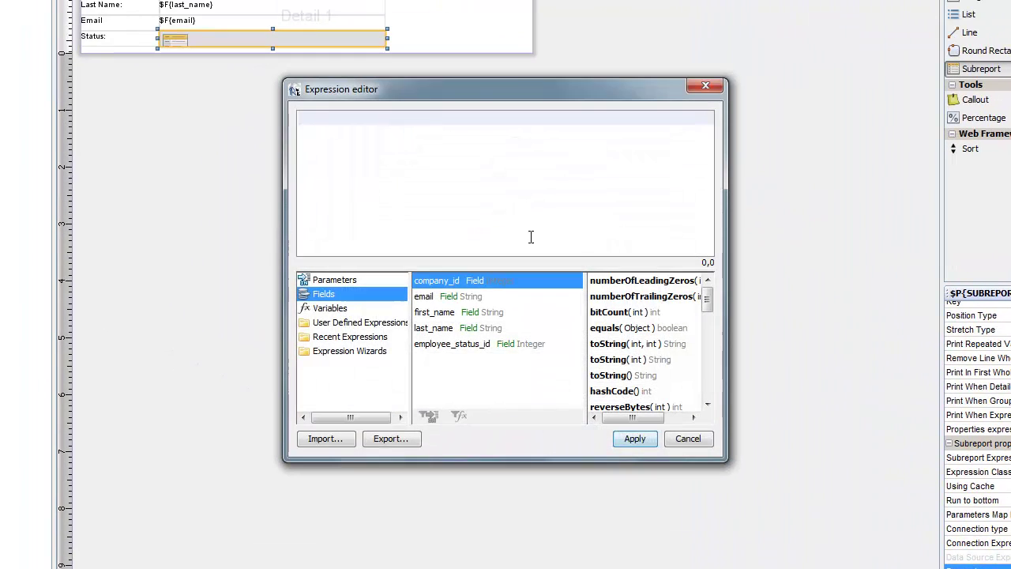
double_click(465, 349)
left_click(636, 439)
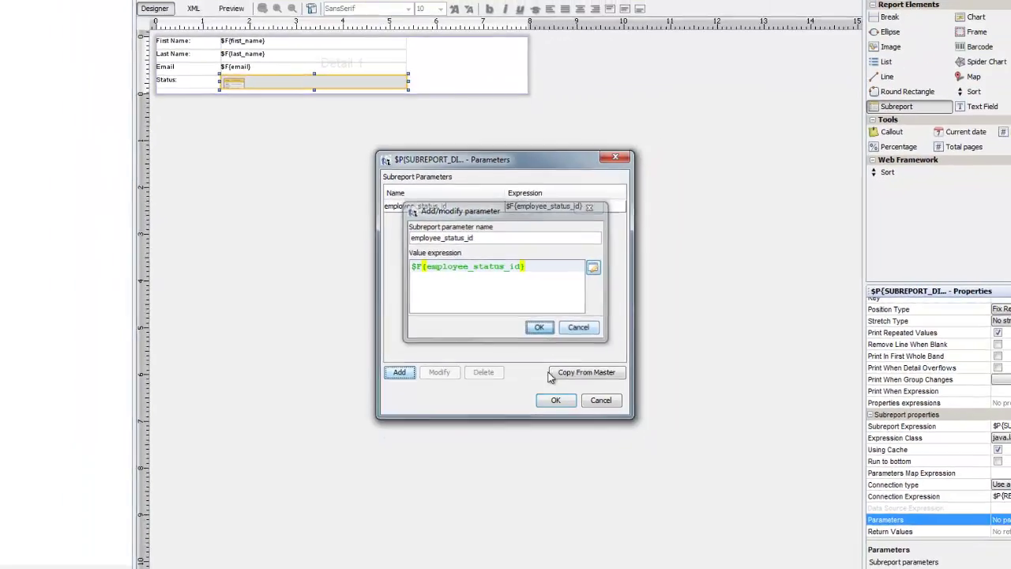
left_click(547, 338)
left_click(566, 426)
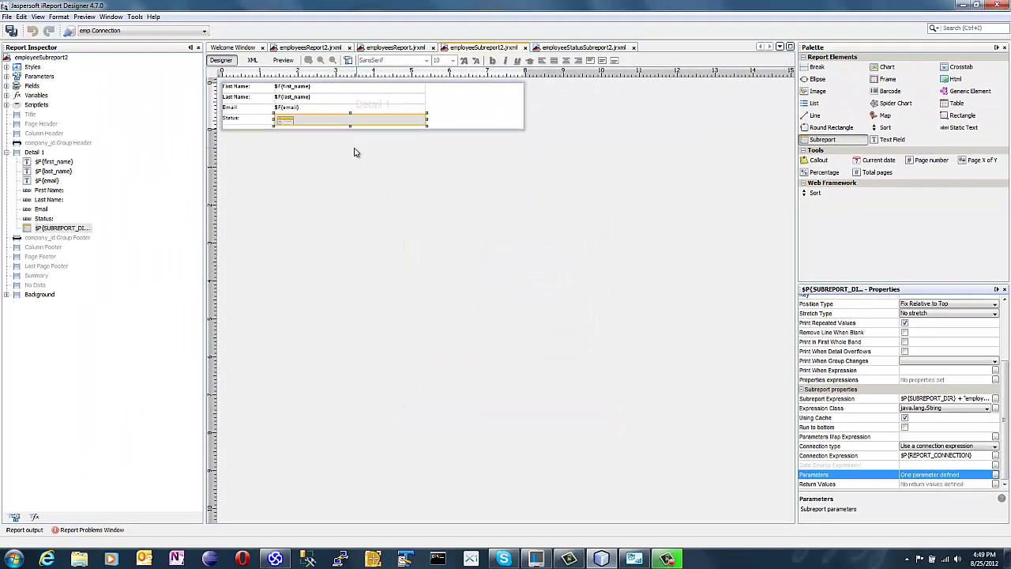
Preview the employee subreport and then the main Employees Report
left_click(284, 60)
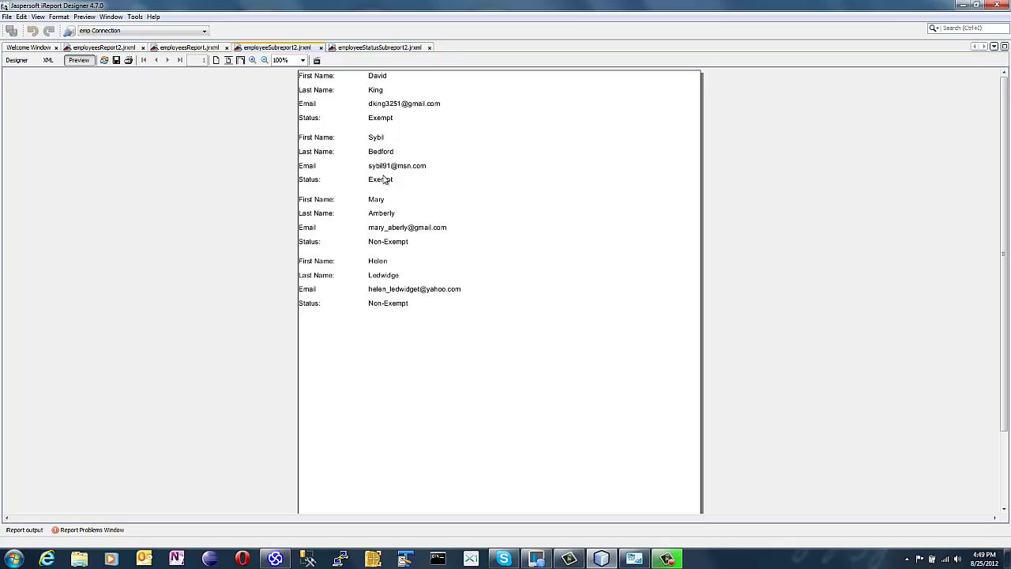
left_click(16, 60)
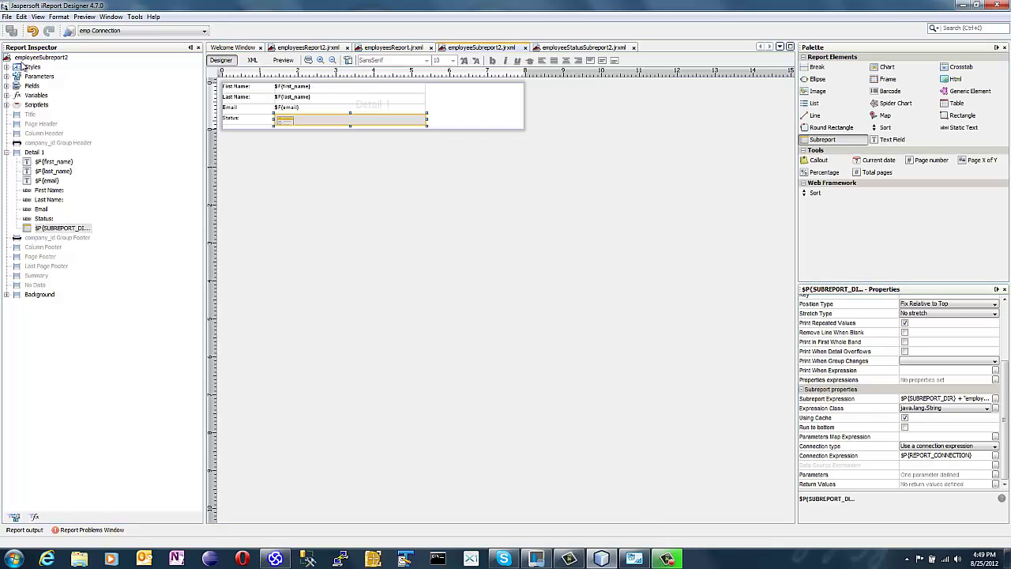
left_click(310, 49)
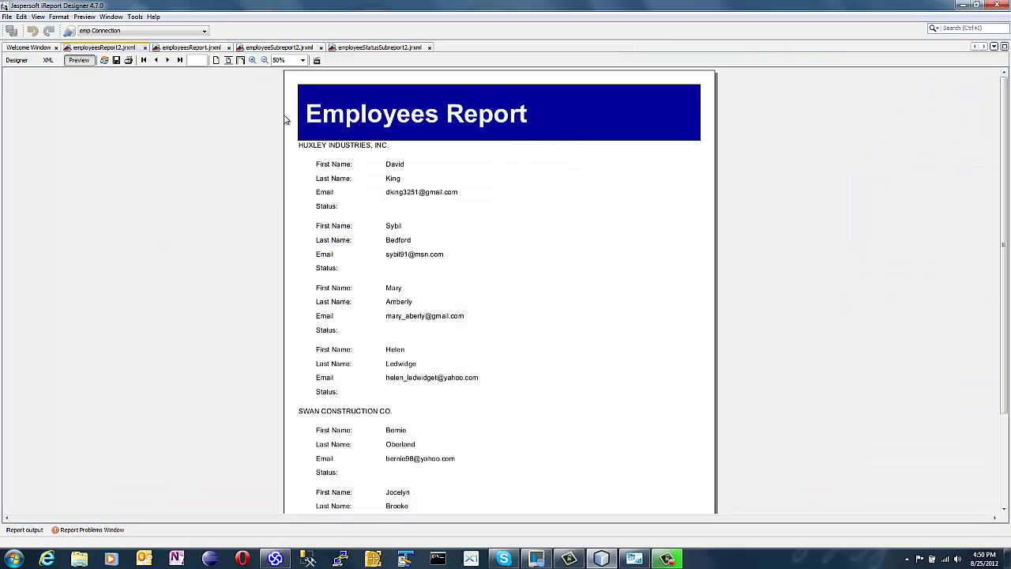
left_click(18, 61)
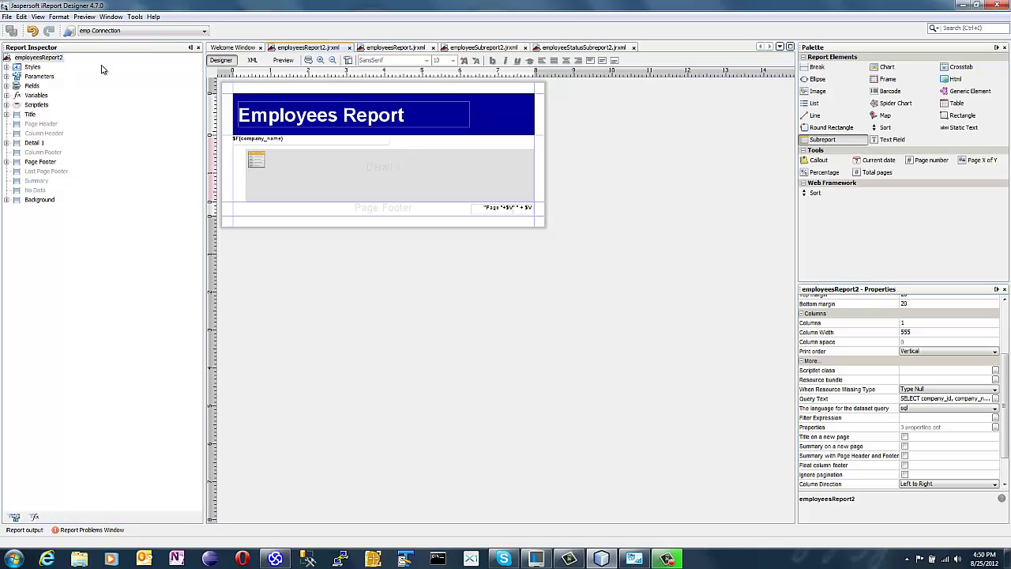
Compile employeeStatusSubreport2 and employeeSubreport2, then re-run the Employees Report preview
left_click(560, 49)
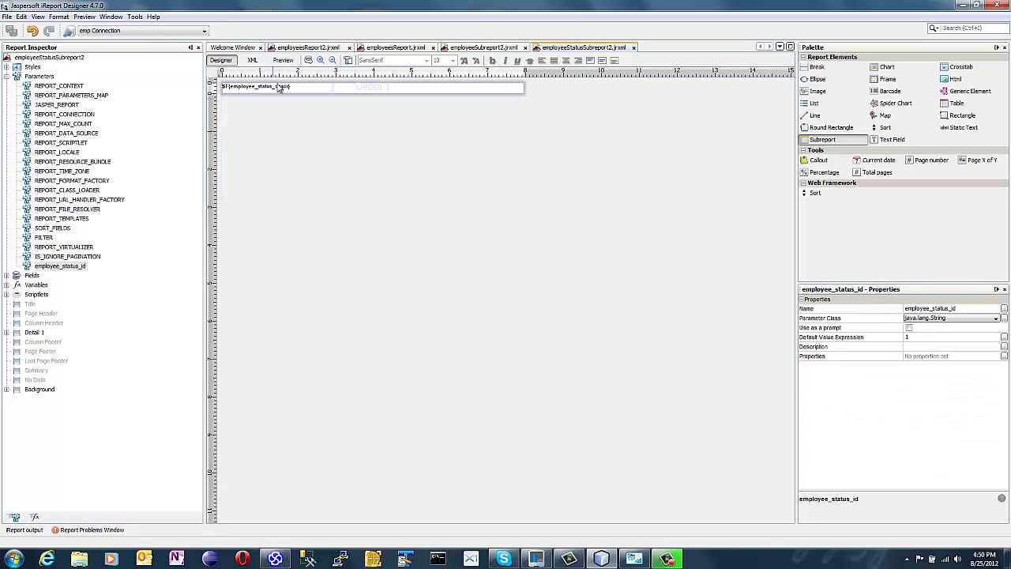
left_click(347, 61)
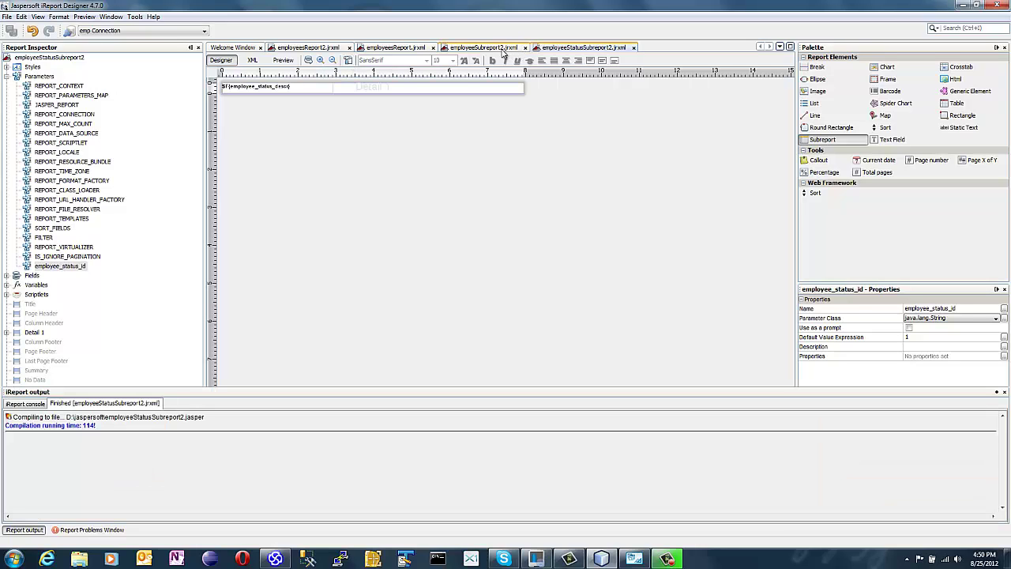
left_click(494, 49)
left_click(347, 60)
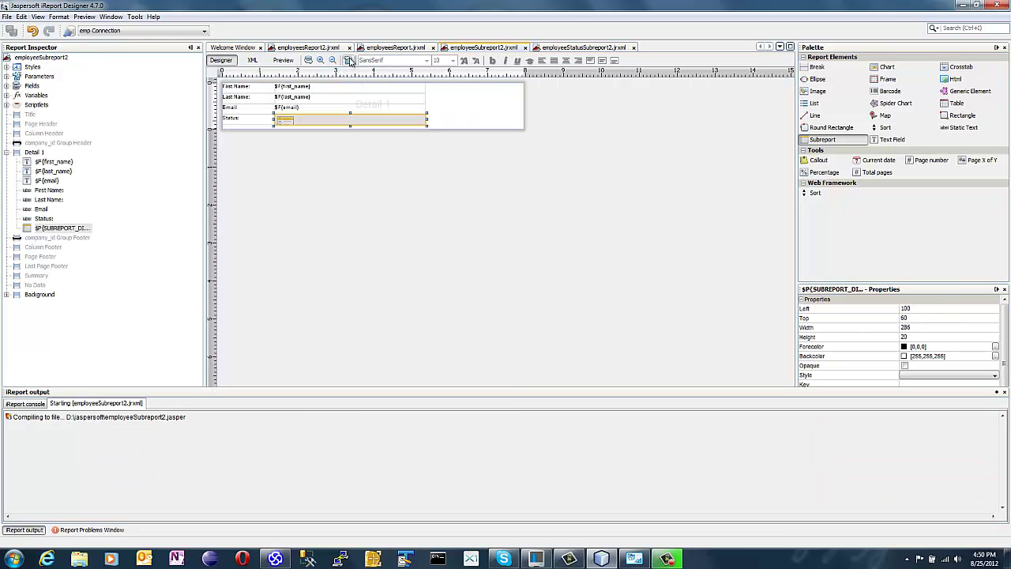
left_click(314, 48)
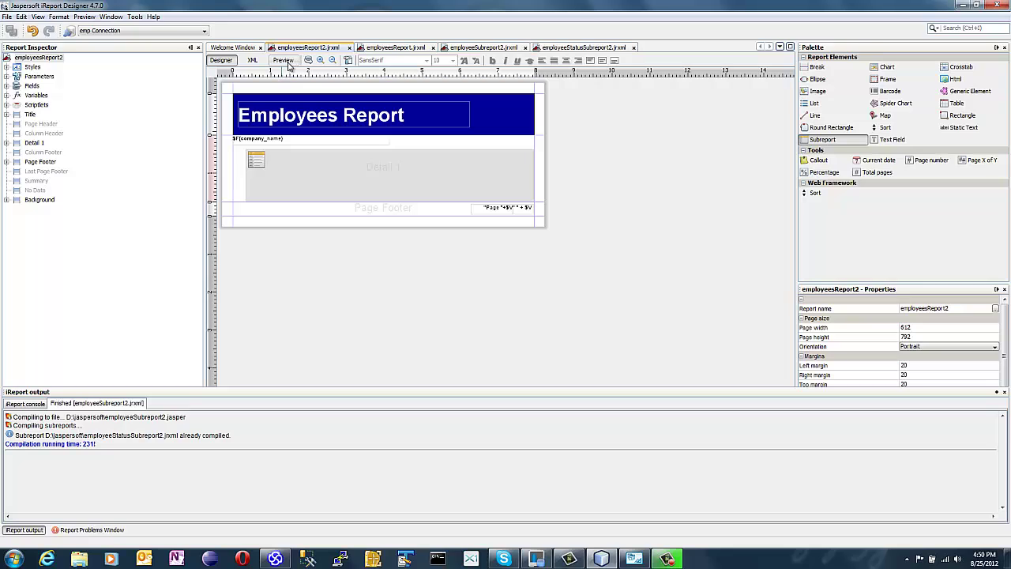
left_click(282, 60)
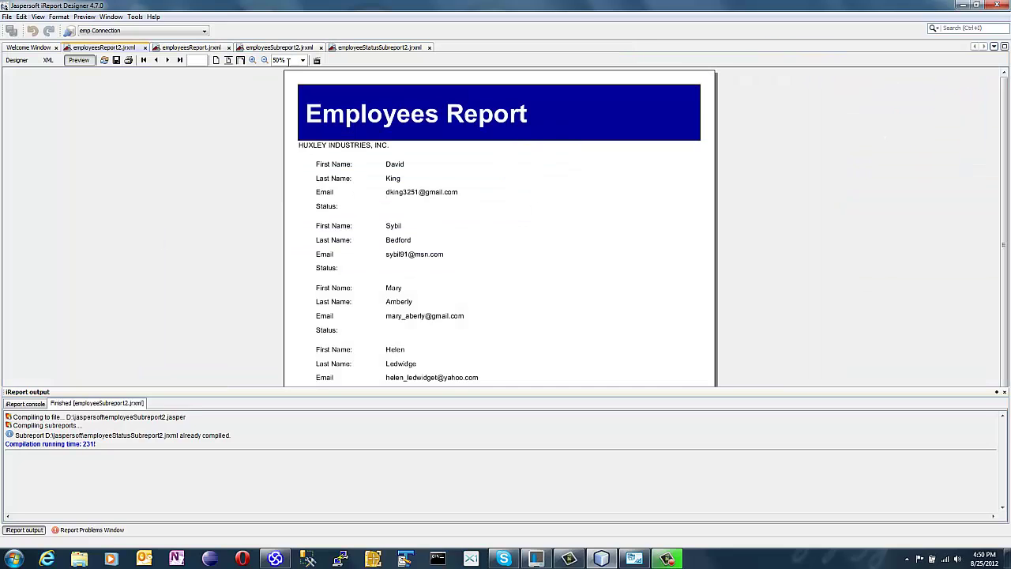
left_click(104, 62)
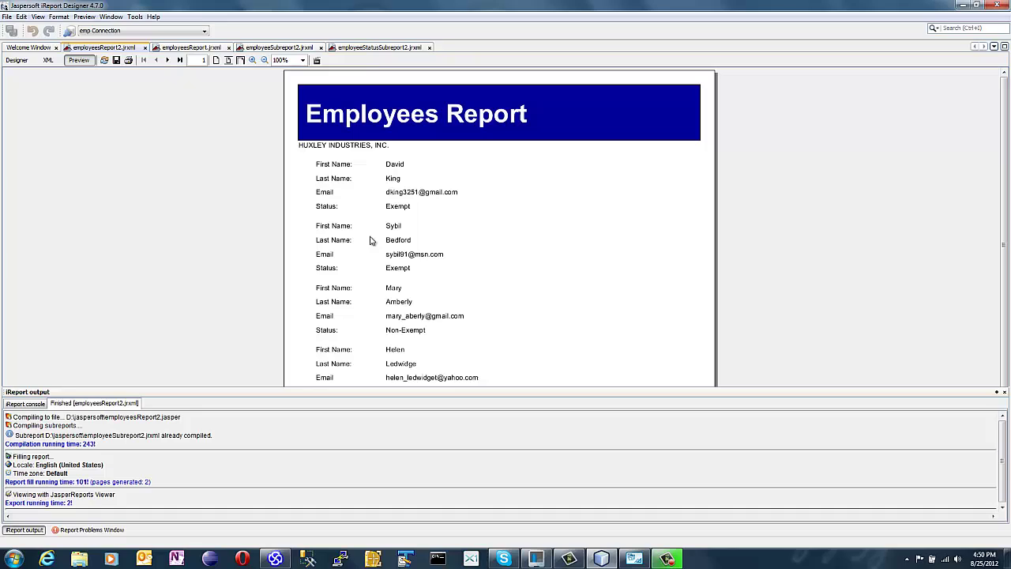
left_click(1005, 391)
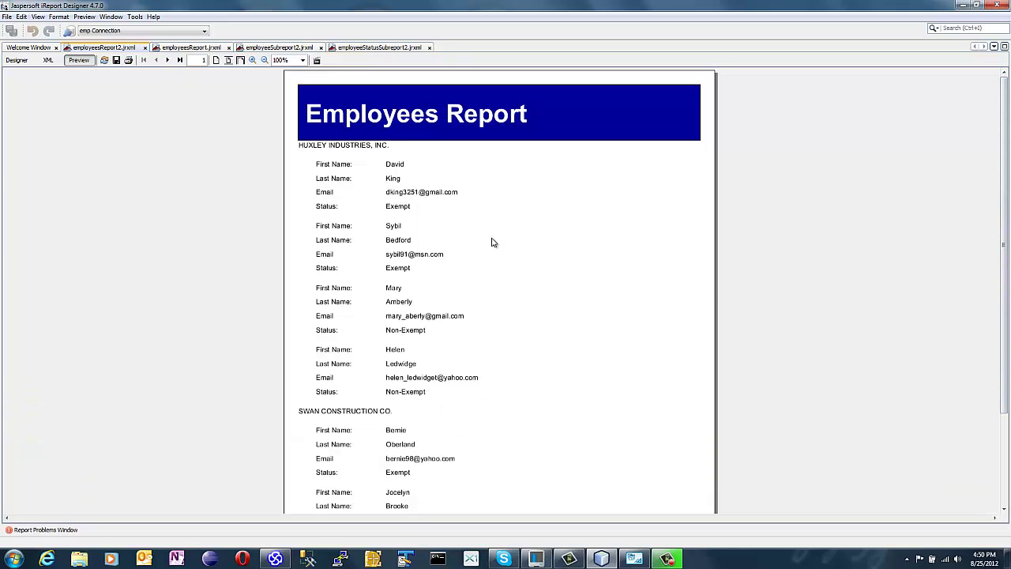